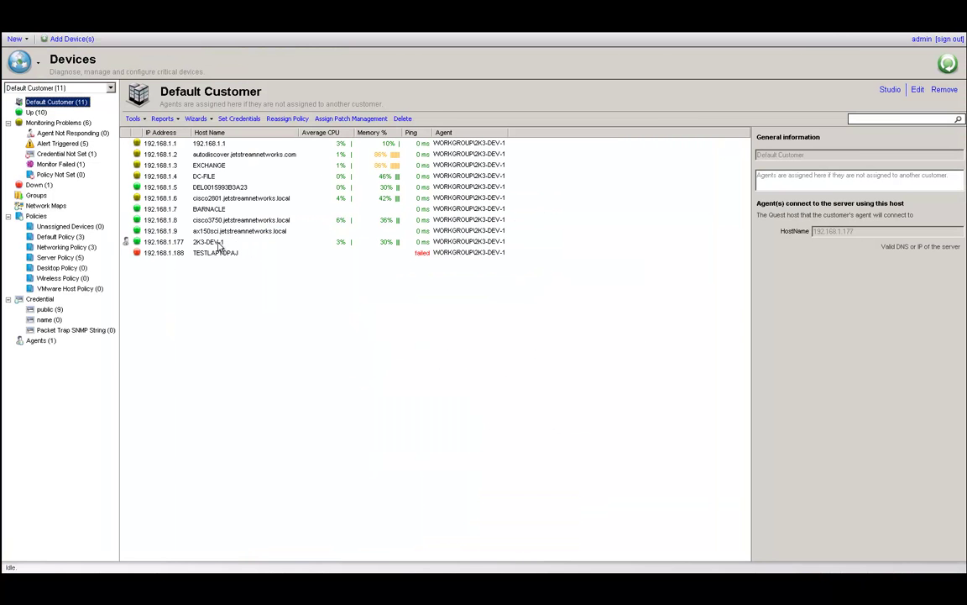
Show the details of device 192.168.1.188 (TESTLAPTOPAJ) from the Default Customer device list
{"action": "left_click", "coordinate": [167, 253]}
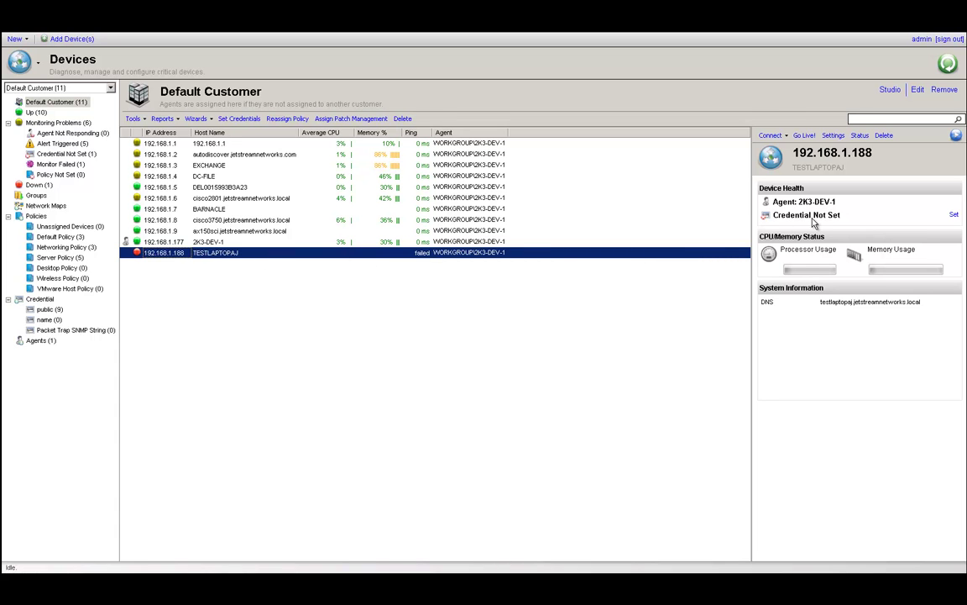
Apply SNMP credential public and WMI credential name to TESTLAPTOPAJ
{"action": "left_click", "coordinate": [241, 118]}
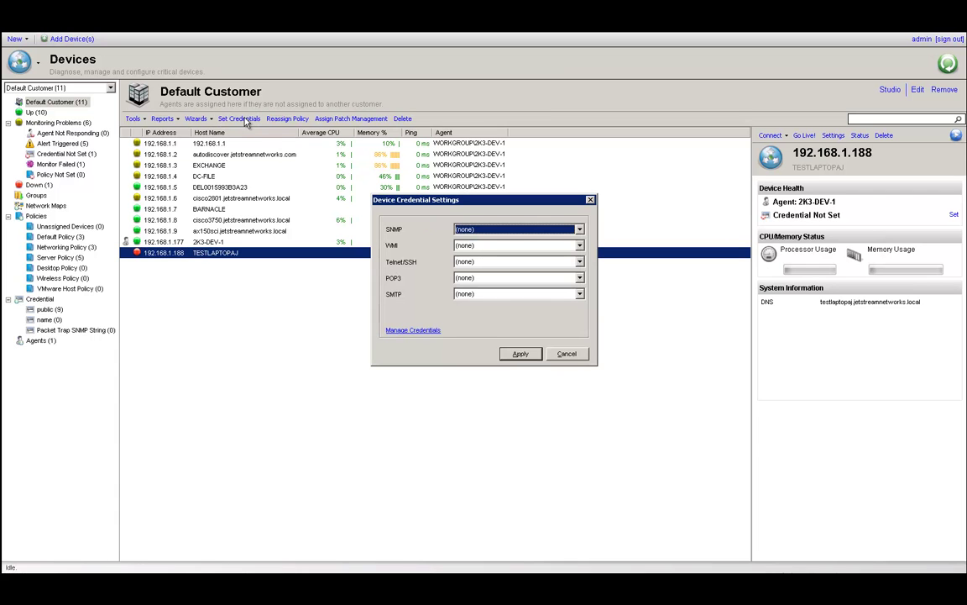
{"action": "left_click", "coordinate": [534, 230]}
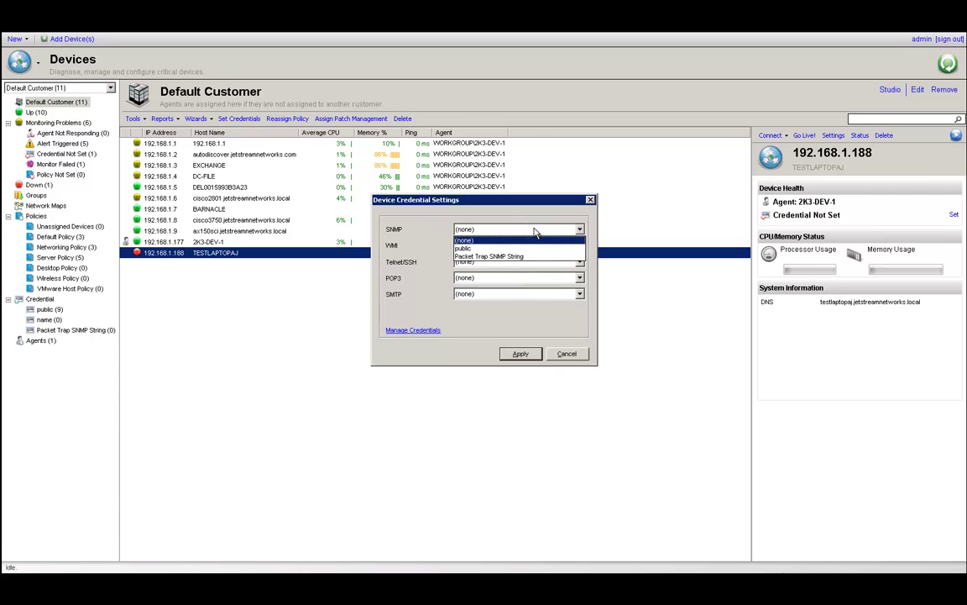
{"action": "left_click", "coordinate": [481, 248]}
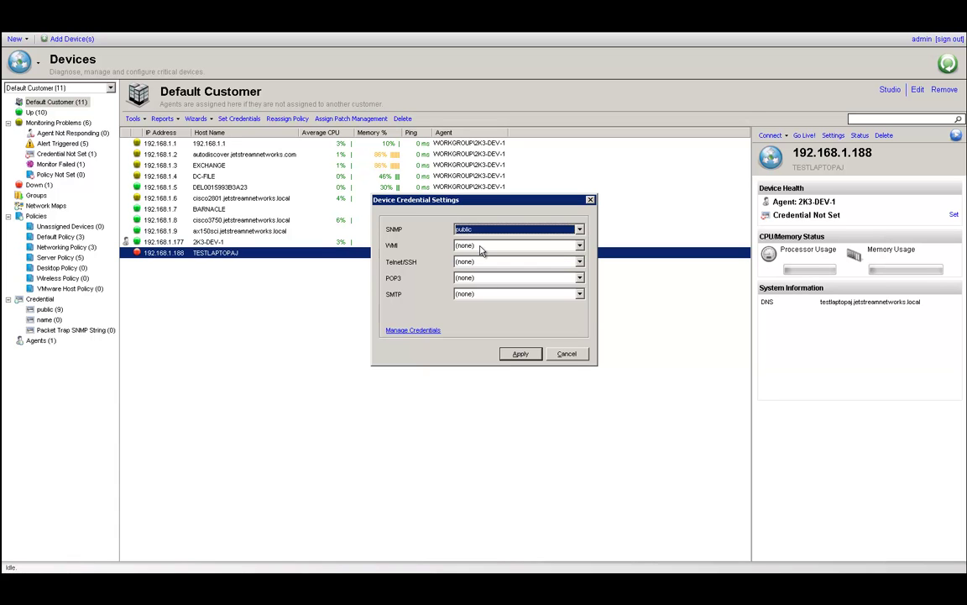
{"action": "left_click", "coordinate": [482, 246]}
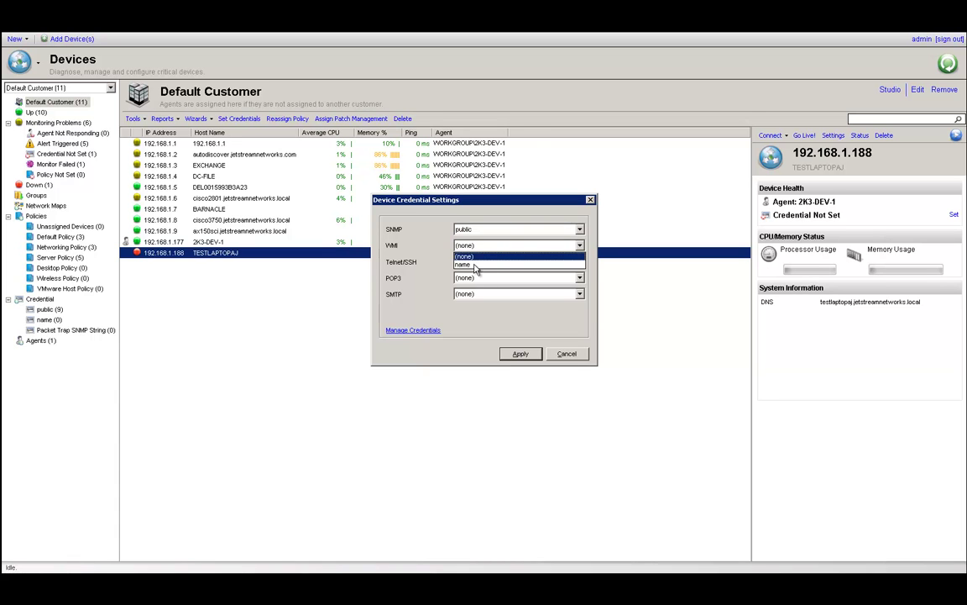
{"action": "left_click", "coordinate": [476, 266]}
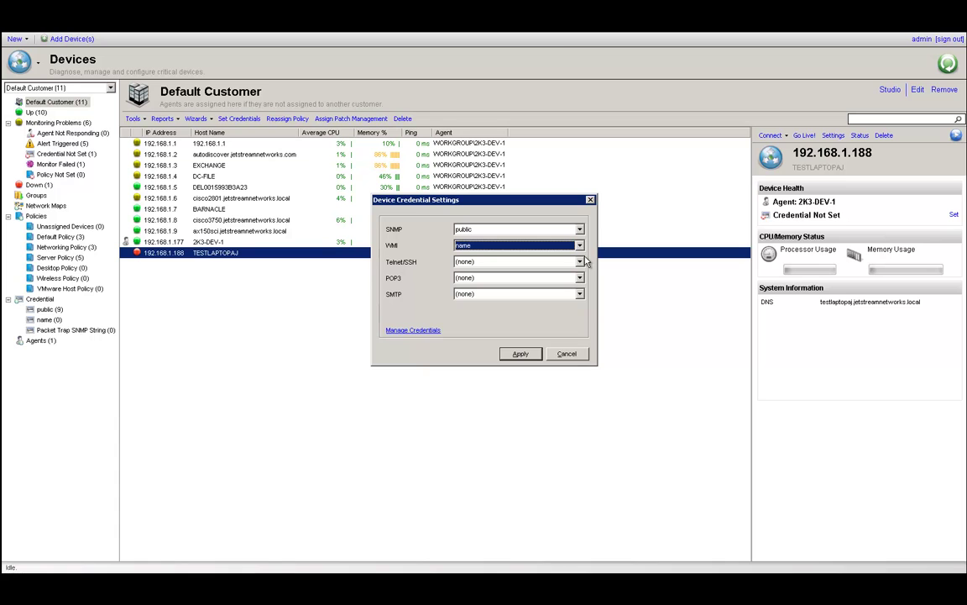
{"action": "left_click", "coordinate": [520, 354]}
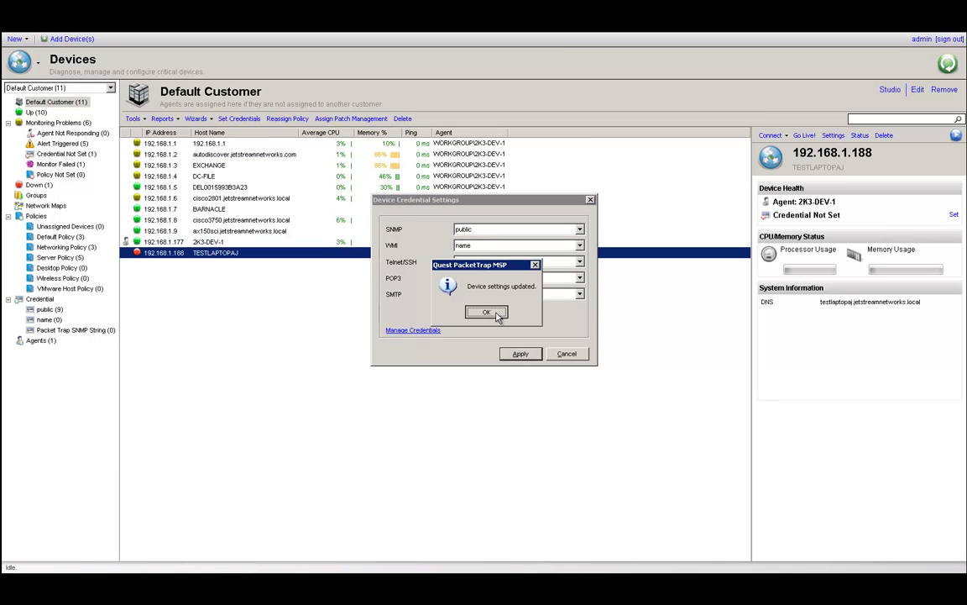
{"action": "left_click", "coordinate": [487, 314]}
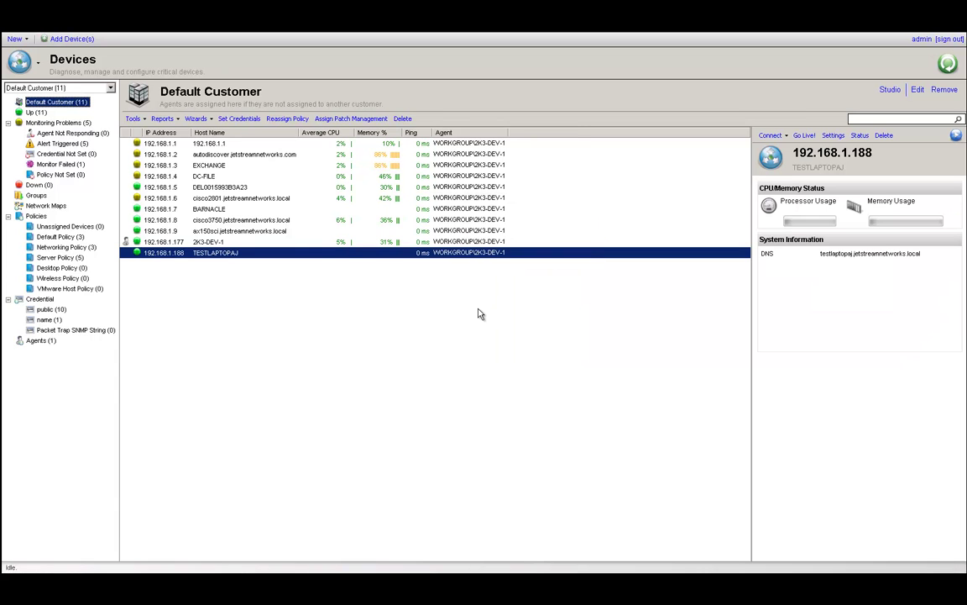
Launch a 1 Minute GoLive! diagnostic on TESTLAPTOPAJ, then refresh the device list
{"action": "right_click", "coordinate": [327, 261]}
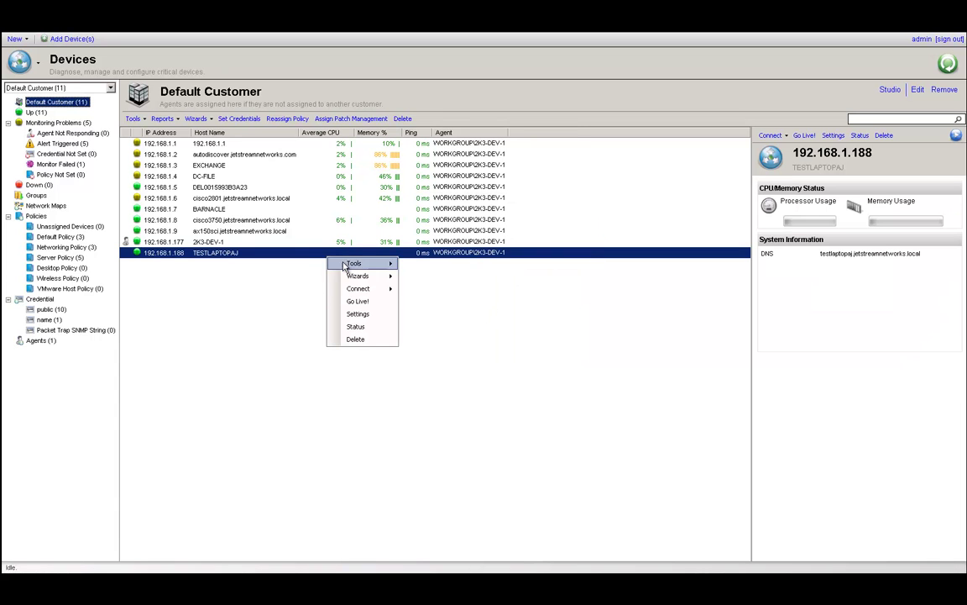
{"action": "left_click", "coordinate": [359, 308]}
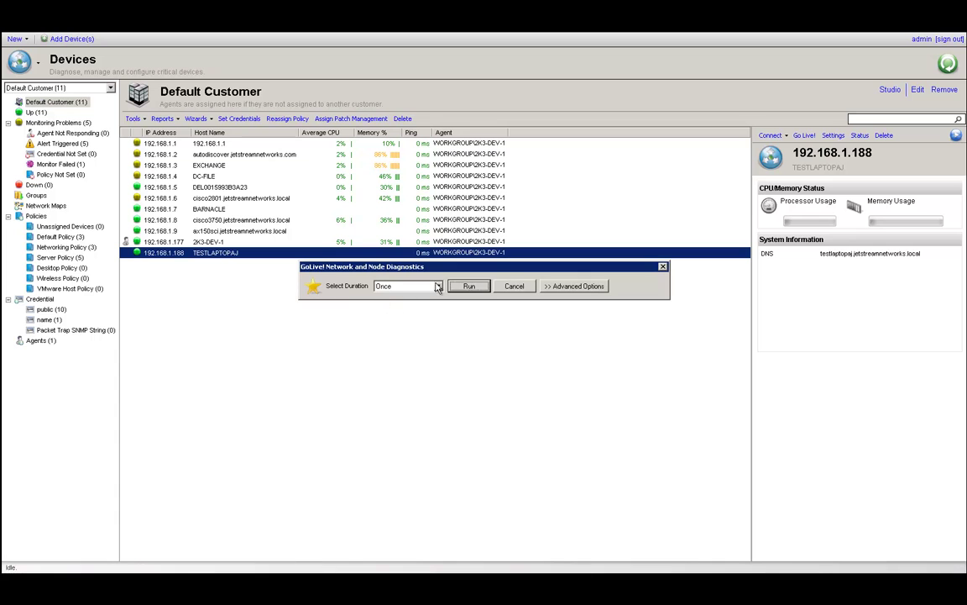
{"action": "left_click", "coordinate": [403, 287]}
{"action": "left_click", "coordinate": [400, 305]}
{"action": "left_click", "coordinate": [468, 287]}
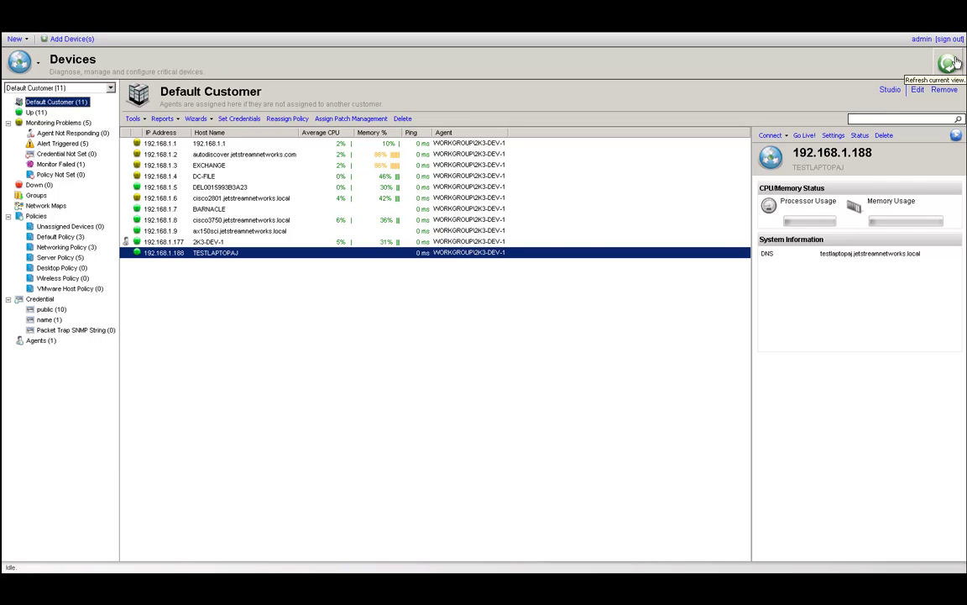
{"action": "left_click", "coordinate": [954, 62]}
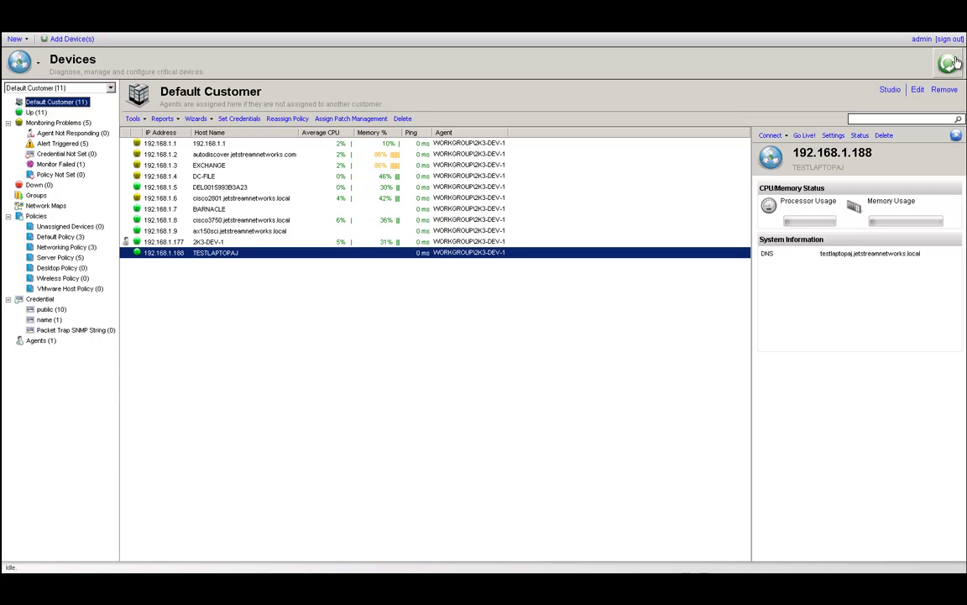
Load TESTLAPTOPAJ's full device page with live CPU, memory and Windows XP details, then go back
{"action": "double_click", "coordinate": [320, 254]}
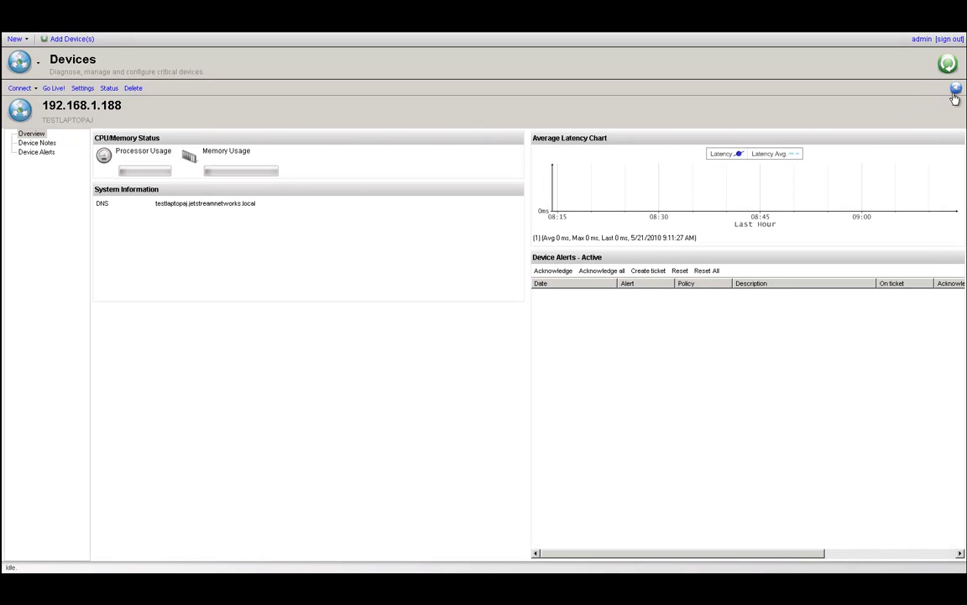
{"action": "left_click", "coordinate": [956, 86]}
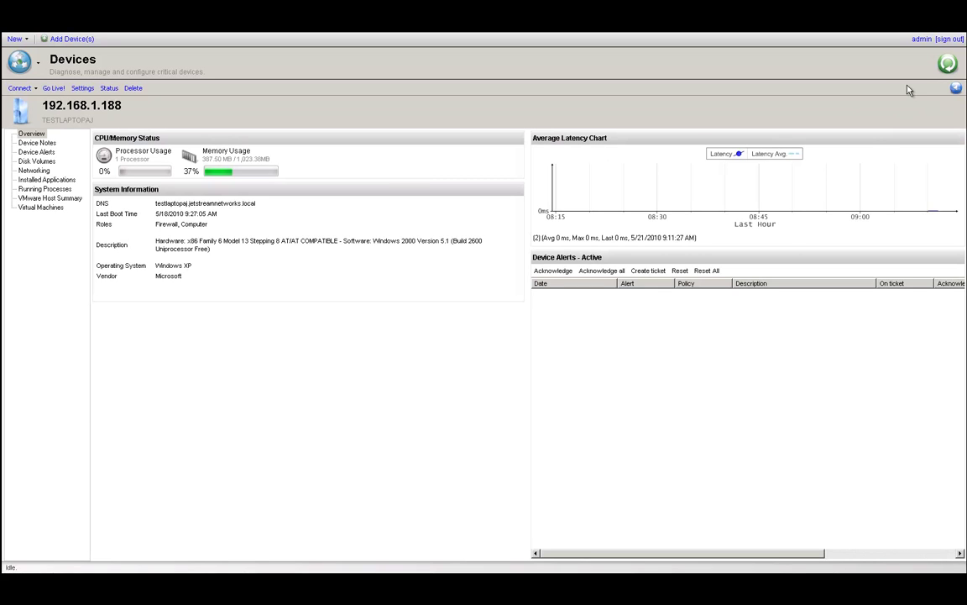
{"action": "left_click", "coordinate": [955, 90]}
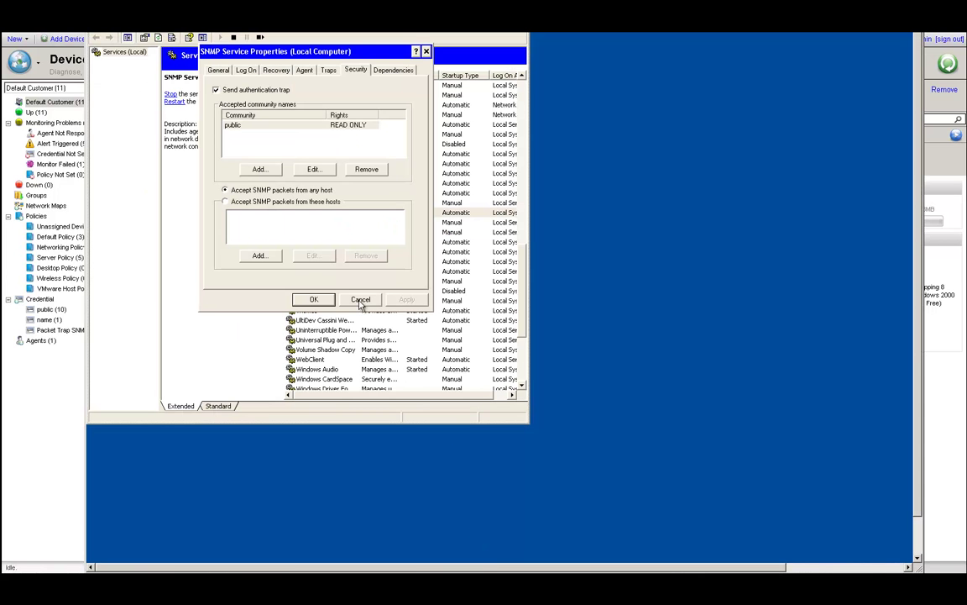
{"action": "left_click", "coordinate": [360, 300]}
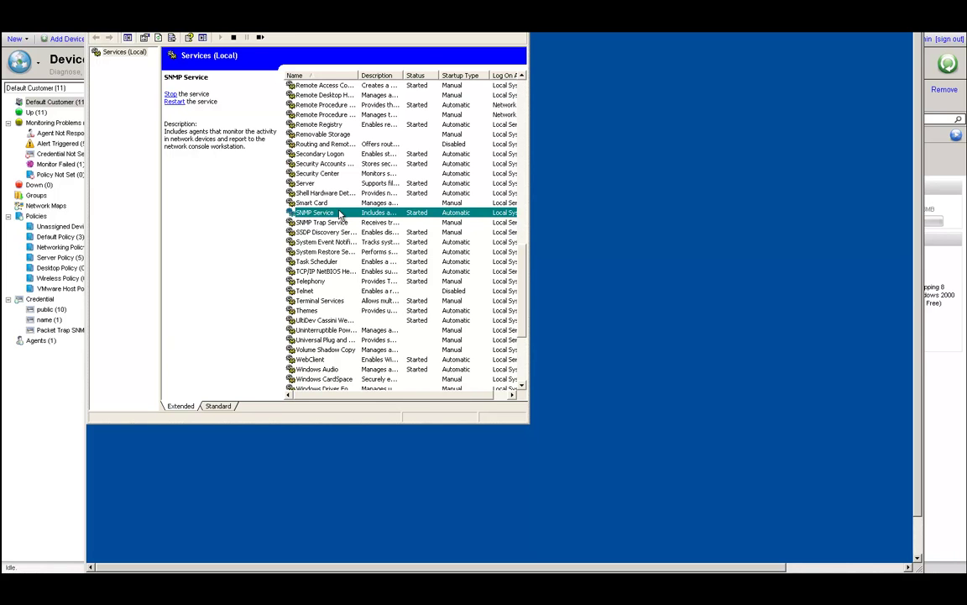
{"action": "right_click", "coordinate": [340, 216]}
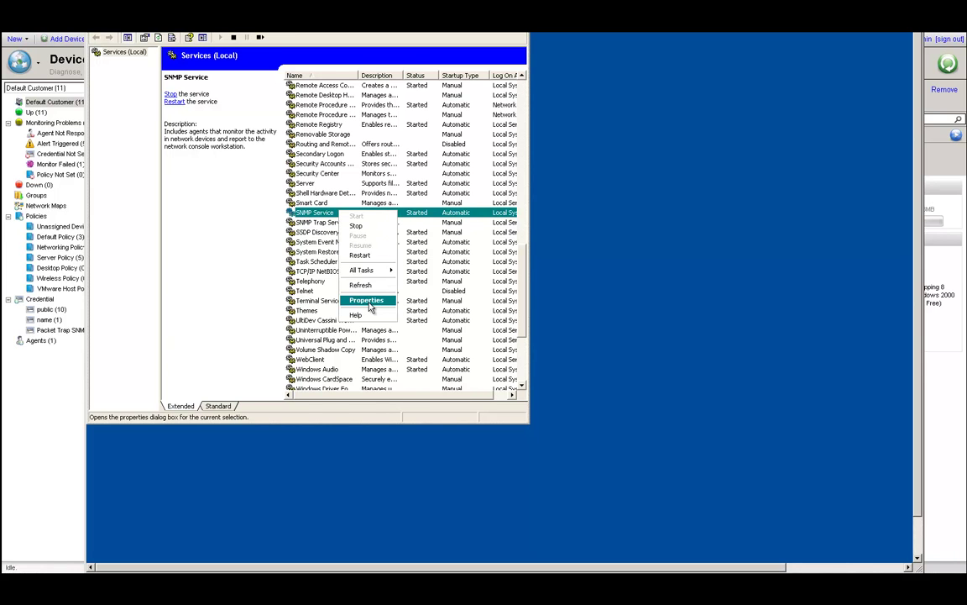
{"action": "left_click", "coordinate": [368, 301]}
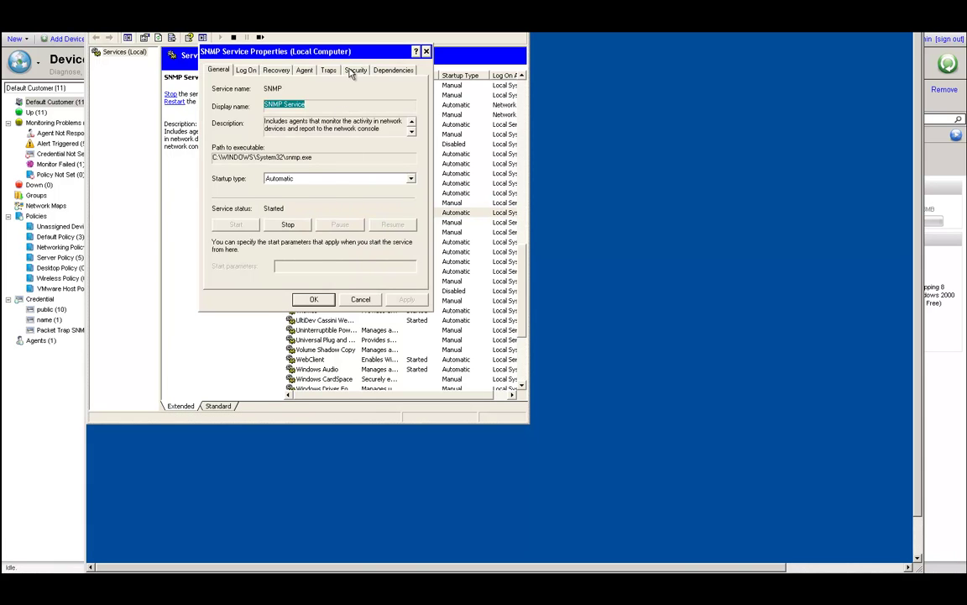
{"action": "left_click", "coordinate": [353, 72]}
{"action": "left_click", "coordinate": [244, 130]}
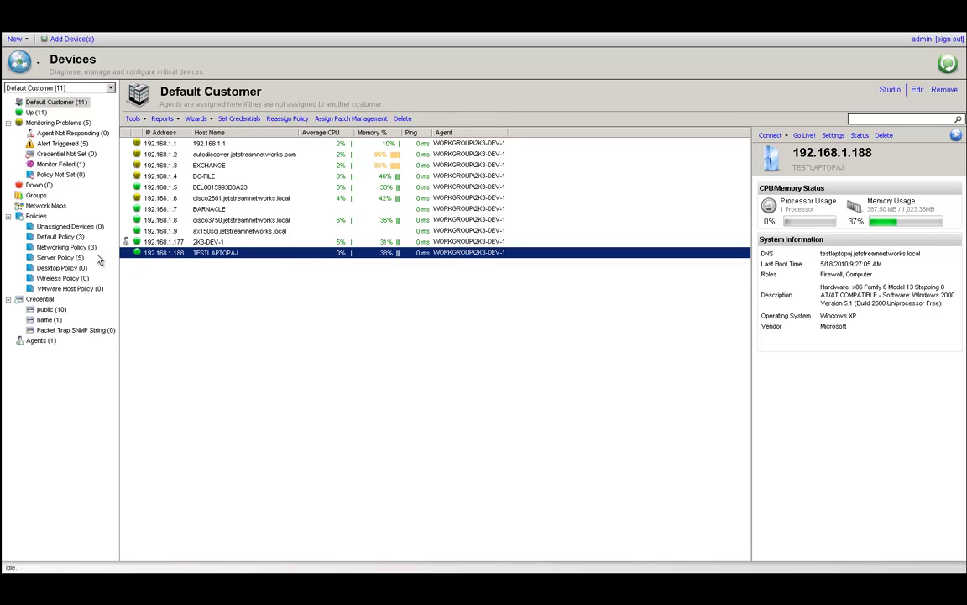
Reassign TESTLAPTOPAJ to Desktop Policy and open that policy's page
{"action": "left_click", "coordinate": [288, 119]}
{"action": "left_click", "coordinate": [501, 282]}
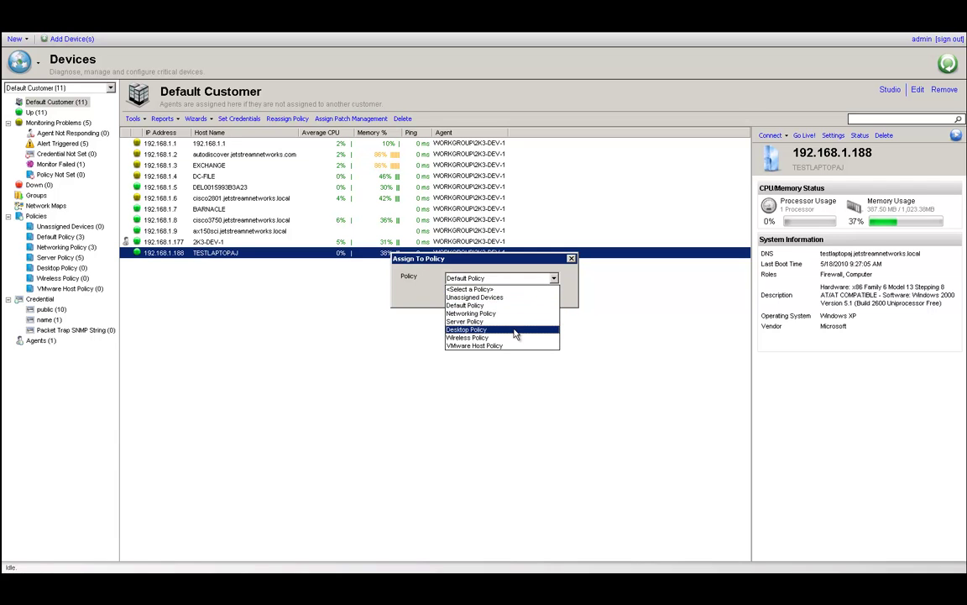
{"action": "left_click", "coordinate": [517, 331]}
{"action": "left_click", "coordinate": [489, 296]}
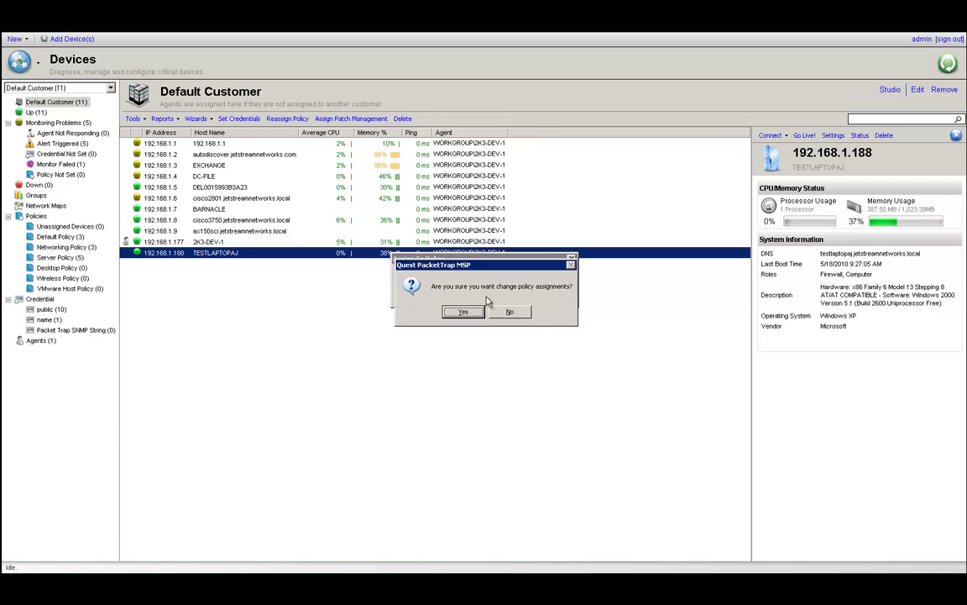
{"action": "left_click", "coordinate": [466, 310]}
{"action": "left_click", "coordinate": [494, 296]}
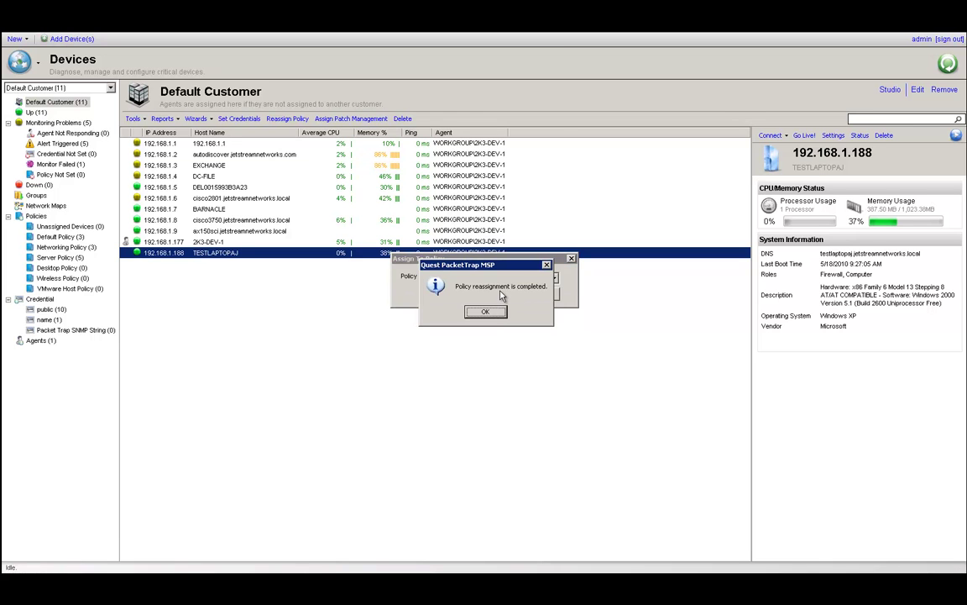
{"action": "left_click", "coordinate": [488, 312]}
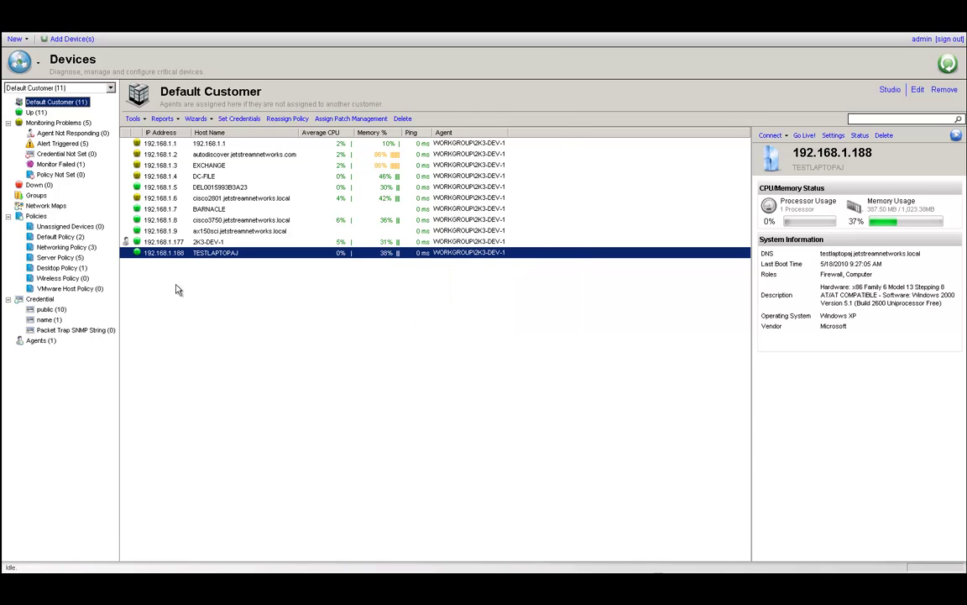
{"action": "left_click", "coordinate": [63, 268]}
Change the Desktop Policy's CPU and Memory monitor intervals from Daily to 5 Minute and save
{"action": "right_click", "coordinate": [79, 270]}
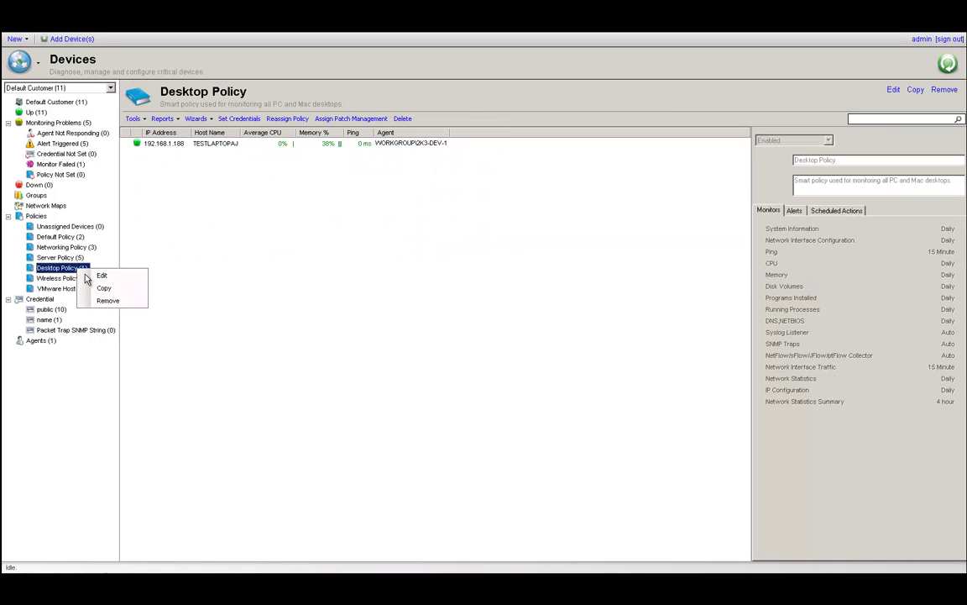
{"action": "left_click", "coordinate": [102, 277]}
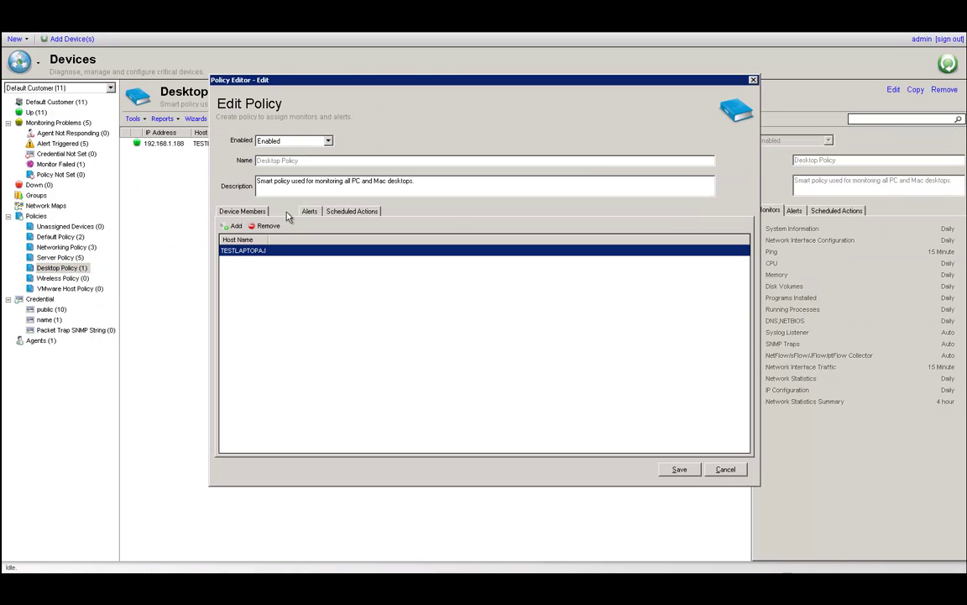
{"action": "left_click", "coordinate": [283, 211]}
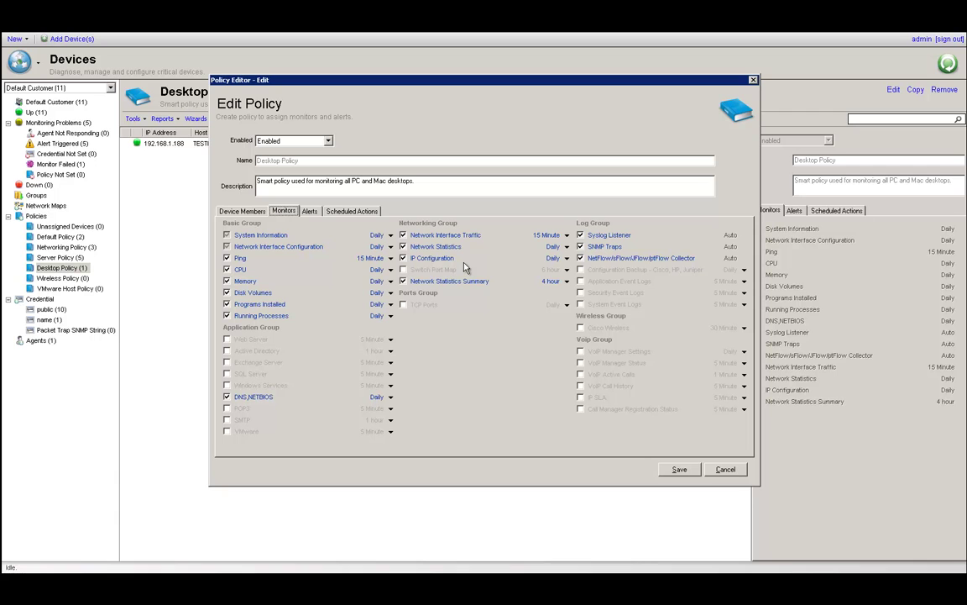
{"action": "left_click", "coordinate": [390, 273]}
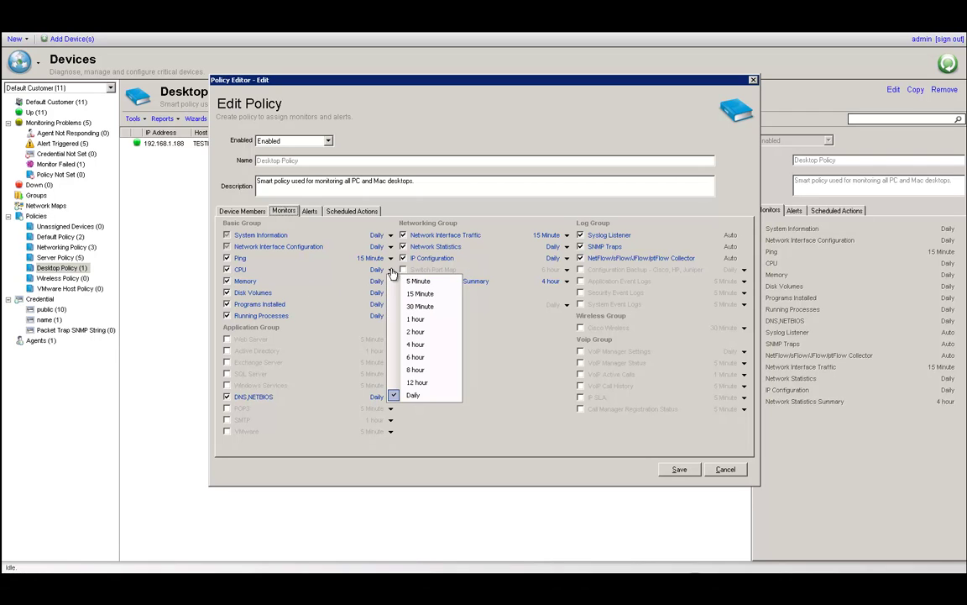
{"action": "left_click", "coordinate": [370, 253]}
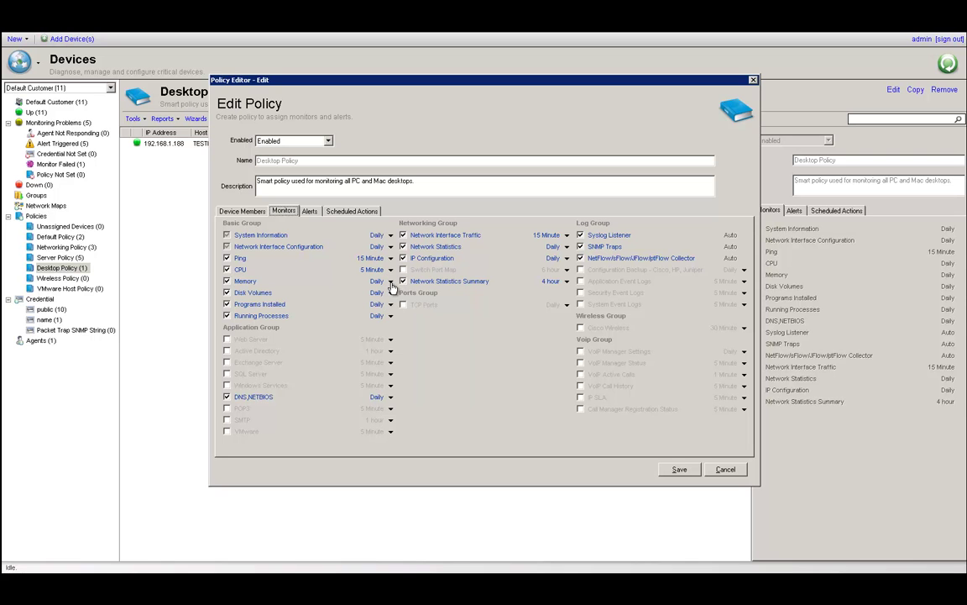
{"action": "left_click", "coordinate": [390, 282]}
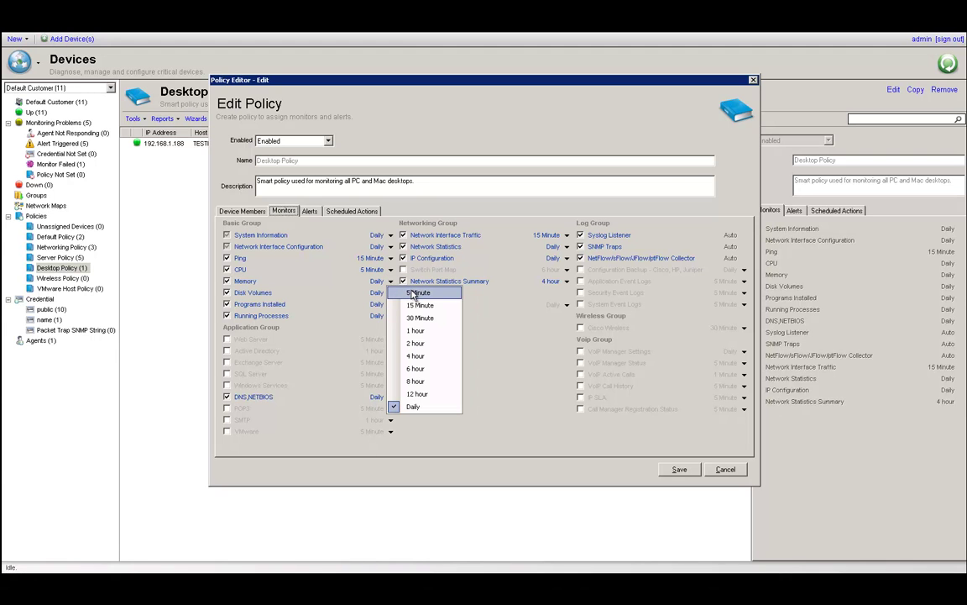
{"action": "left_click", "coordinate": [416, 293]}
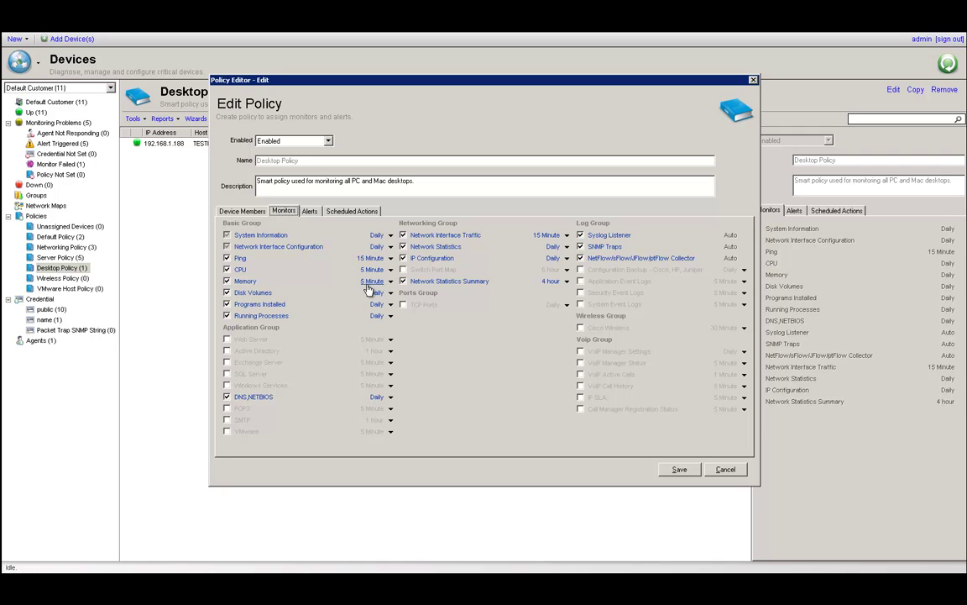
{"action": "left_click", "coordinate": [682, 470]}
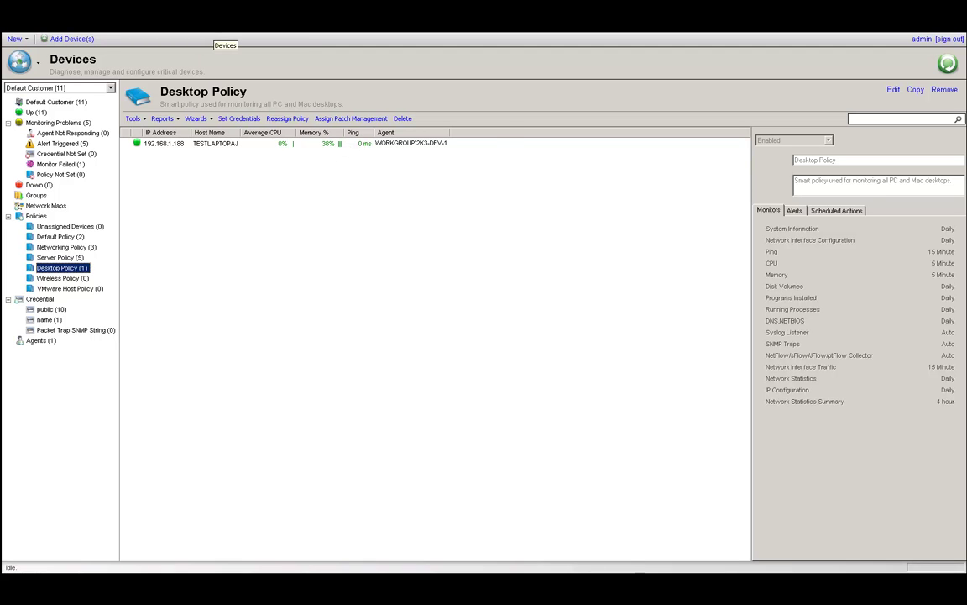
{"action": "left_click", "coordinate": [218, 36]}
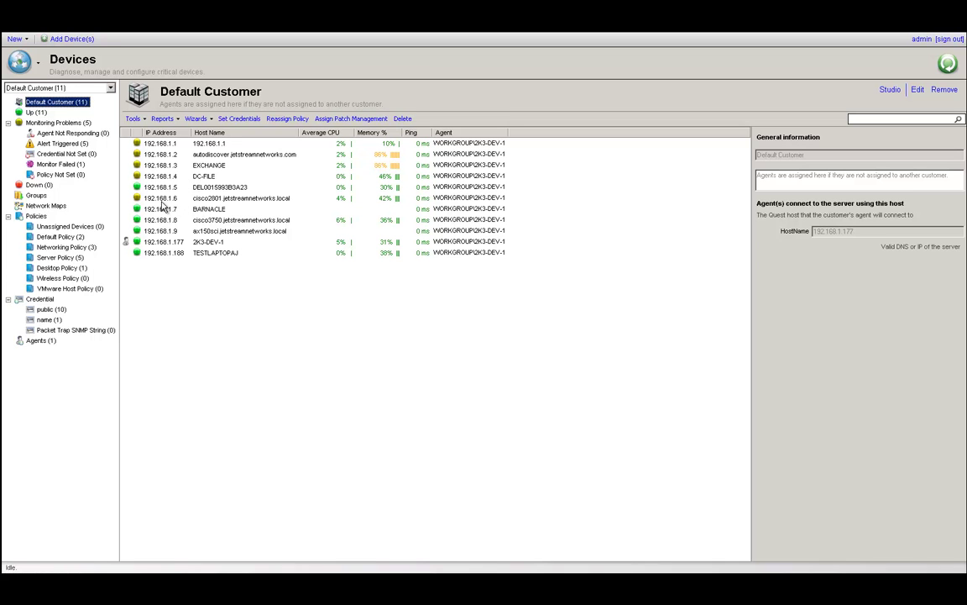
Select the cisco2801 router (192.168.1.6) and bring up its context menu
{"action": "left_click", "coordinate": [163, 201]}
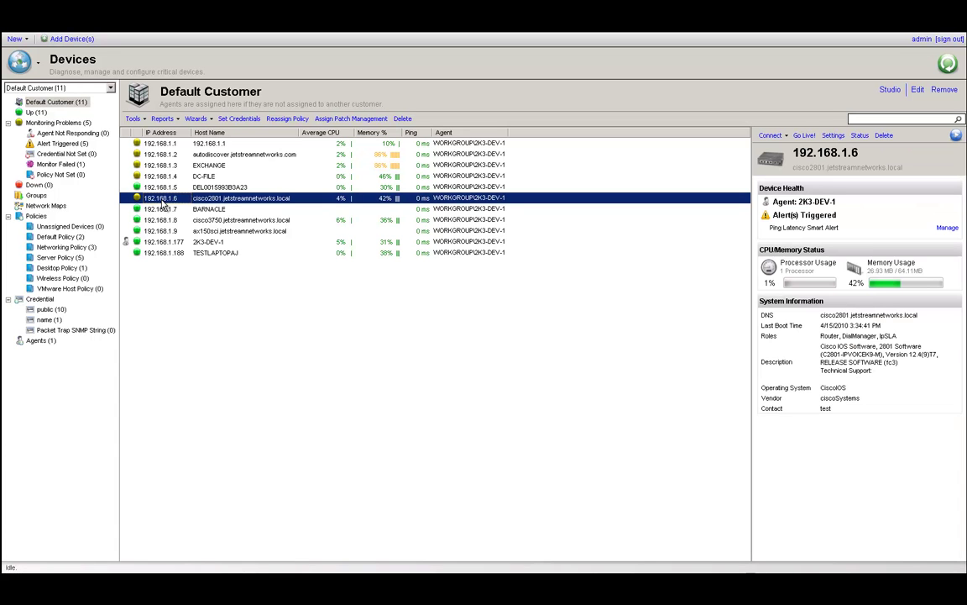
{"action": "right_click", "coordinate": [165, 206]}
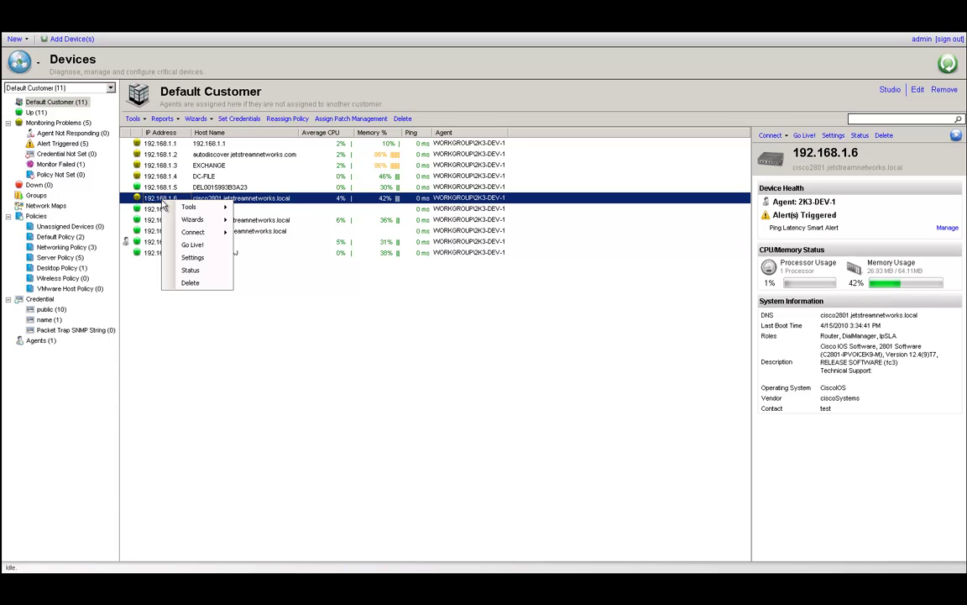
Enable NetFlow on cisco2801, exporting to 192.168.1.177 and 192.168.1.130 on port 2055
{"action": "mouse_move", "coordinate": [206, 220]}
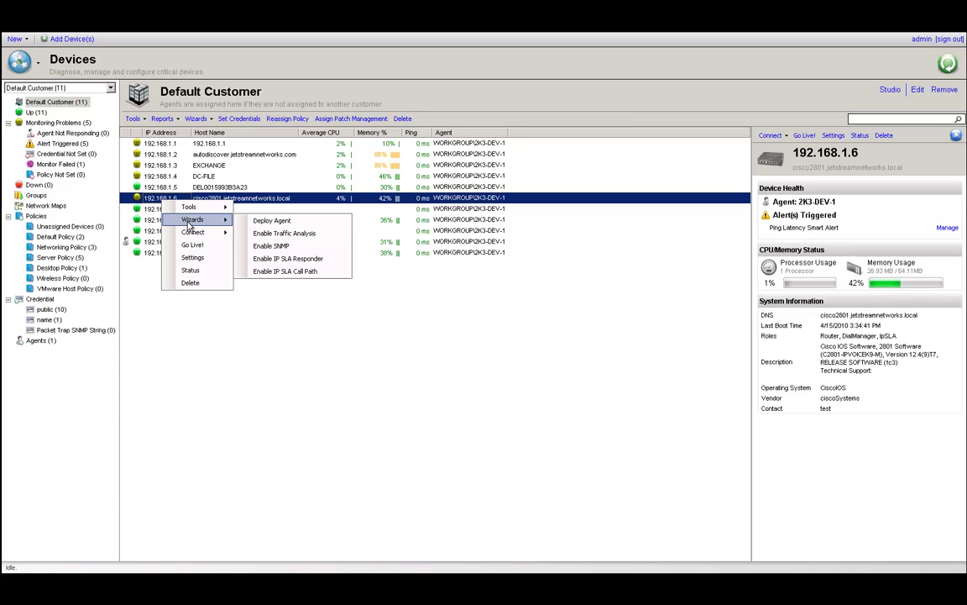
{"action": "left_click", "coordinate": [281, 233]}
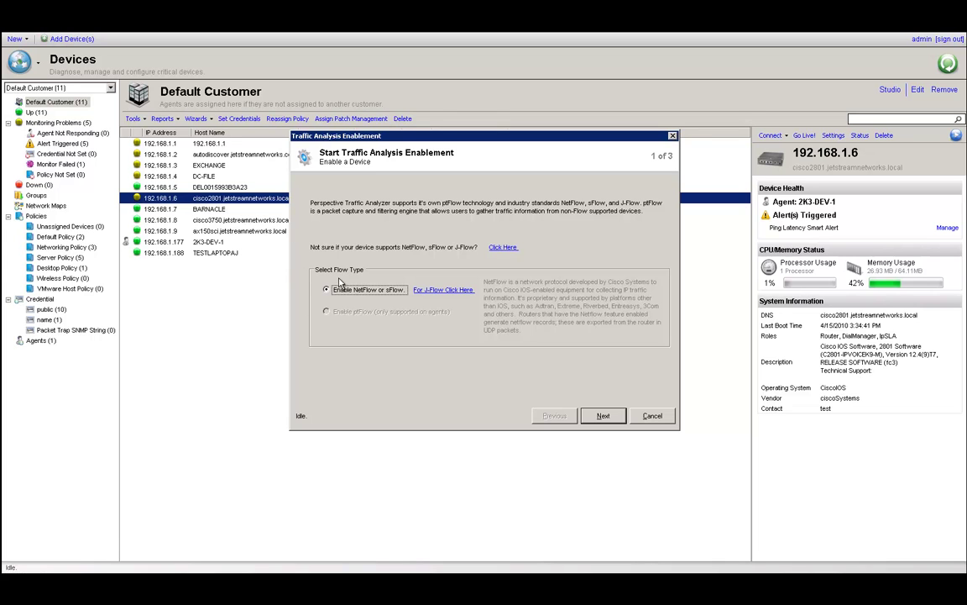
{"action": "left_click", "coordinate": [609, 417]}
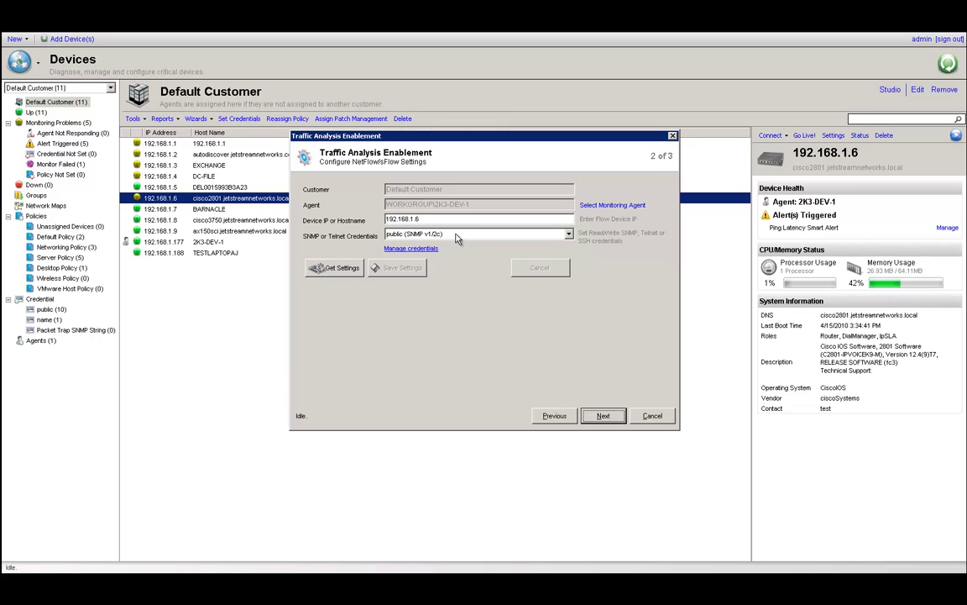
{"action": "left_click", "coordinate": [329, 268]}
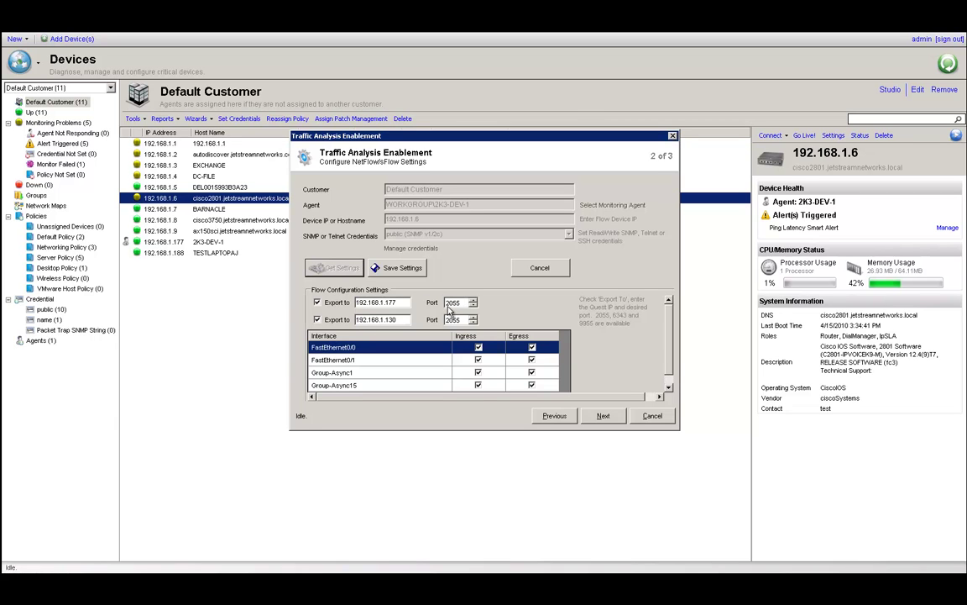
{"action": "left_click", "coordinate": [399, 269]}
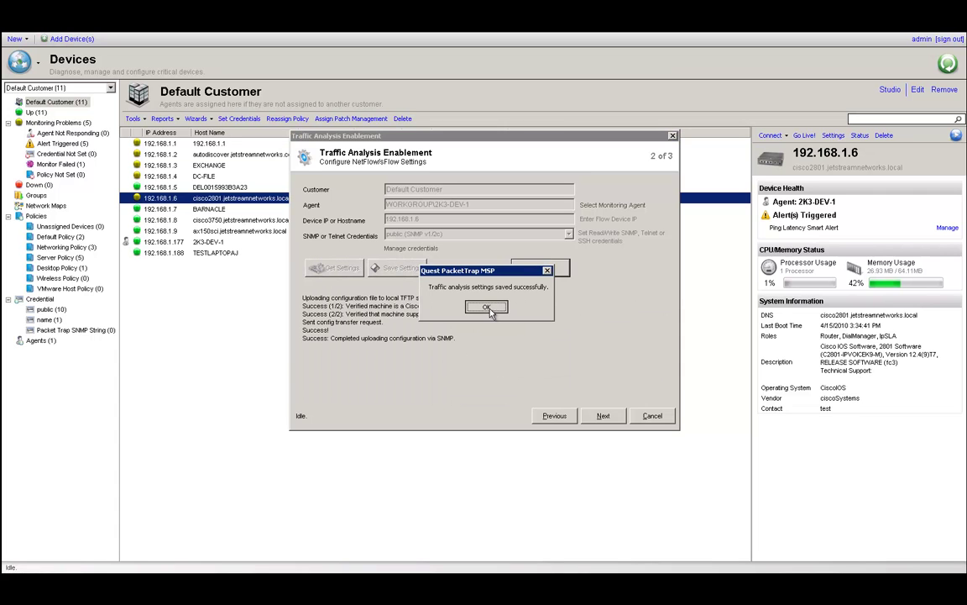
{"action": "left_click", "coordinate": [492, 309]}
{"action": "left_click", "coordinate": [603, 414]}
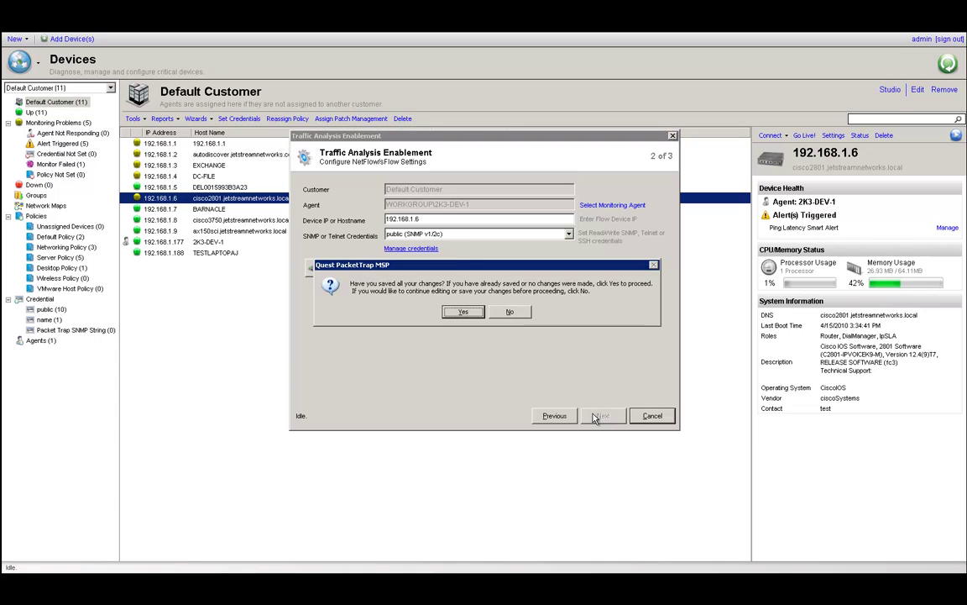
{"action": "left_click", "coordinate": [460, 313]}
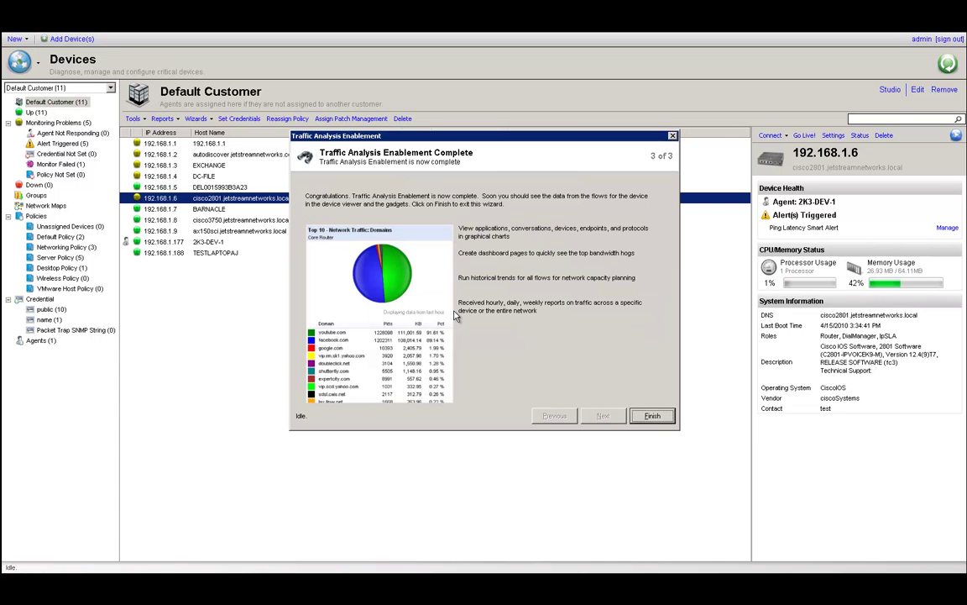
{"action": "left_click", "coordinate": [653, 416]}
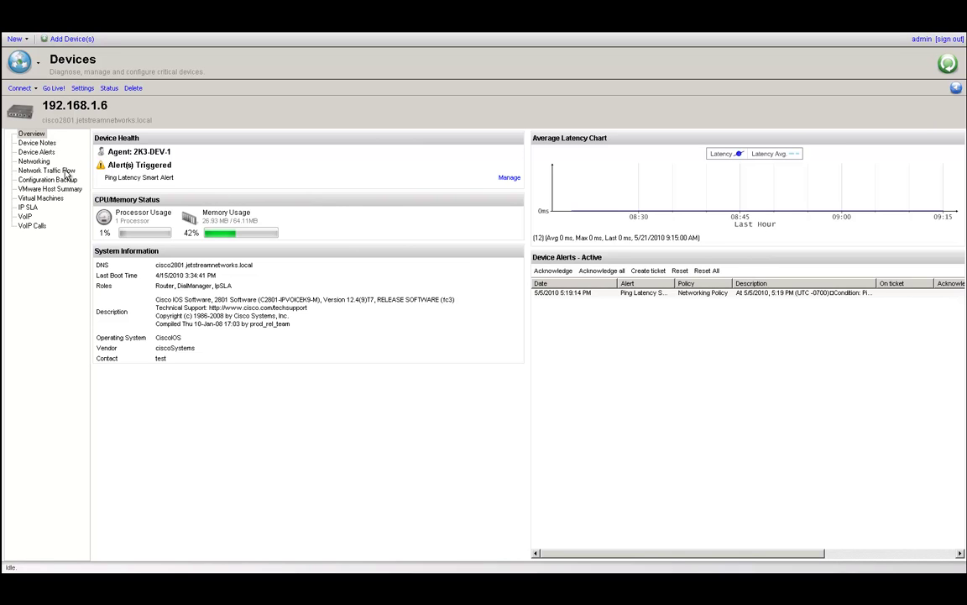
View cisco2801's Network Traffic Flow by application, then return to the device list
{"action": "left_click", "coordinate": [48, 171]}
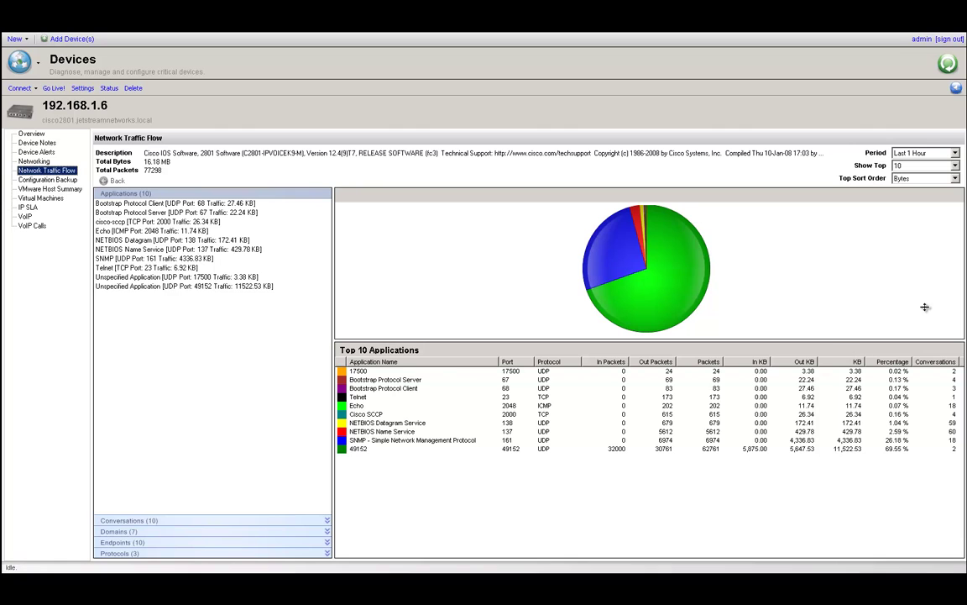
{"action": "left_click", "coordinate": [956, 90]}
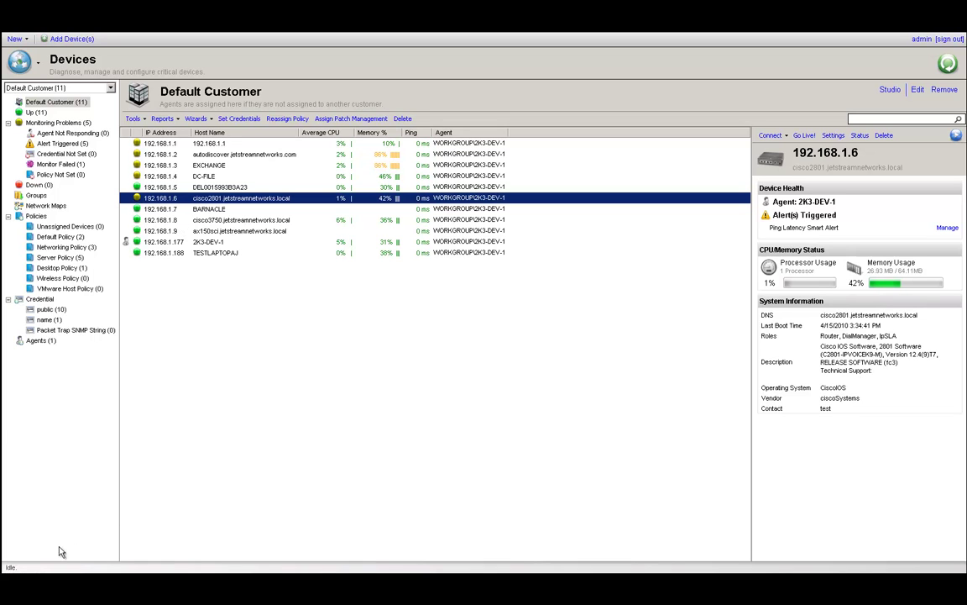
Run netstat -anop udp in a Command Prompt to list UDP ports and processes
{"action": "left_click", "coordinate": [25, 586]}
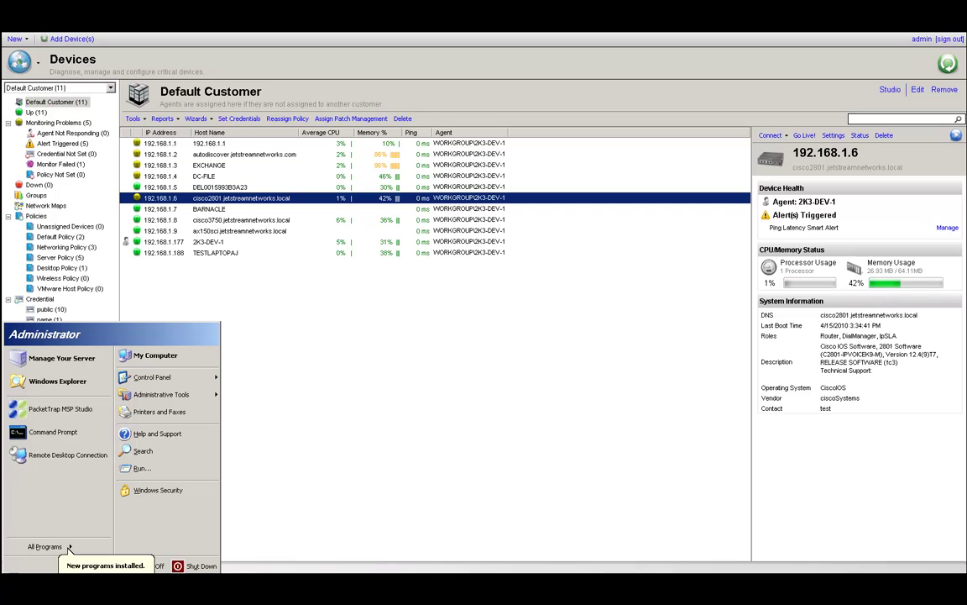
{"action": "left_click", "coordinate": [55, 433]}
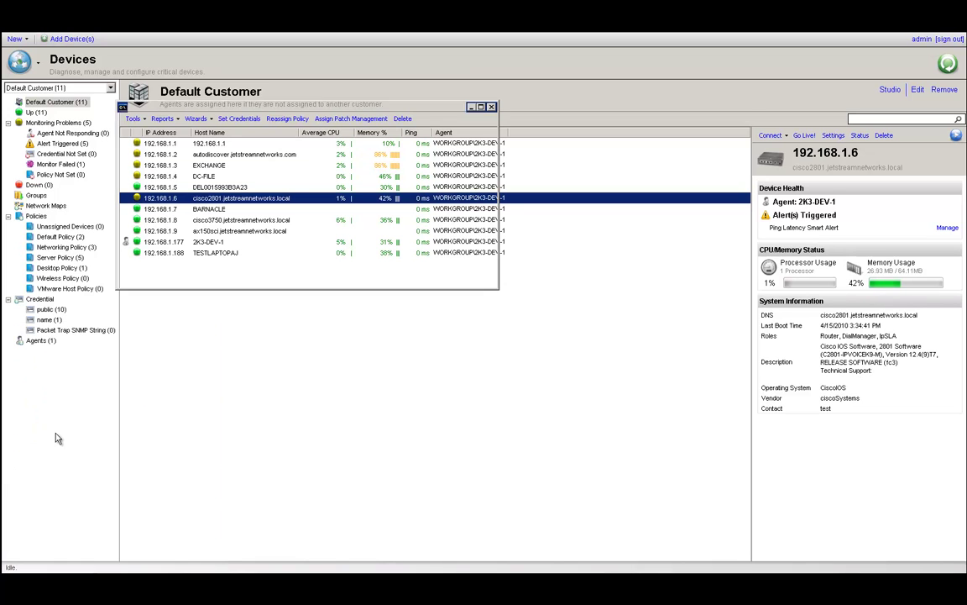
{"action": "type", "text": "netstat -anop udp"}
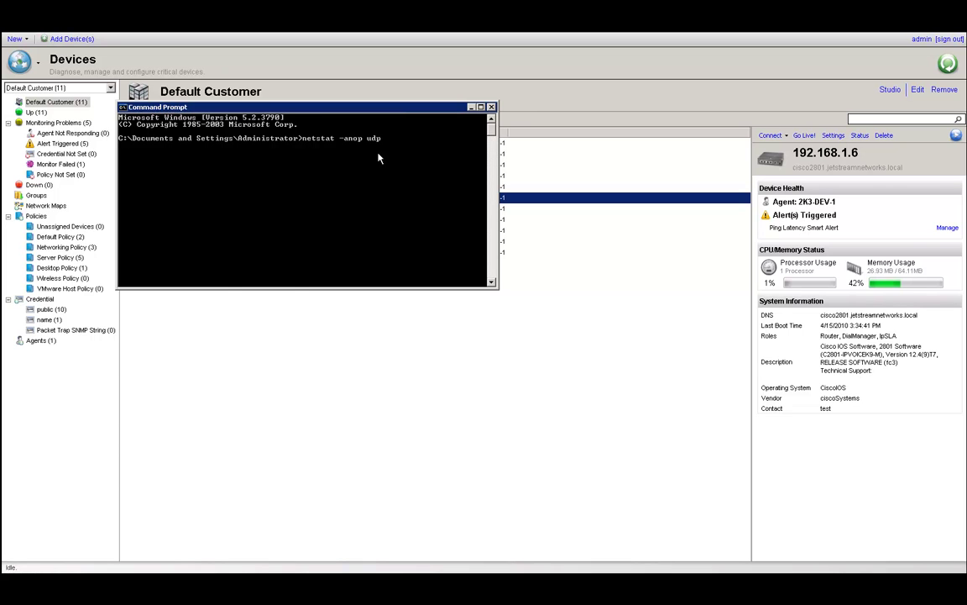
{"action": "key", "text": "Return"}
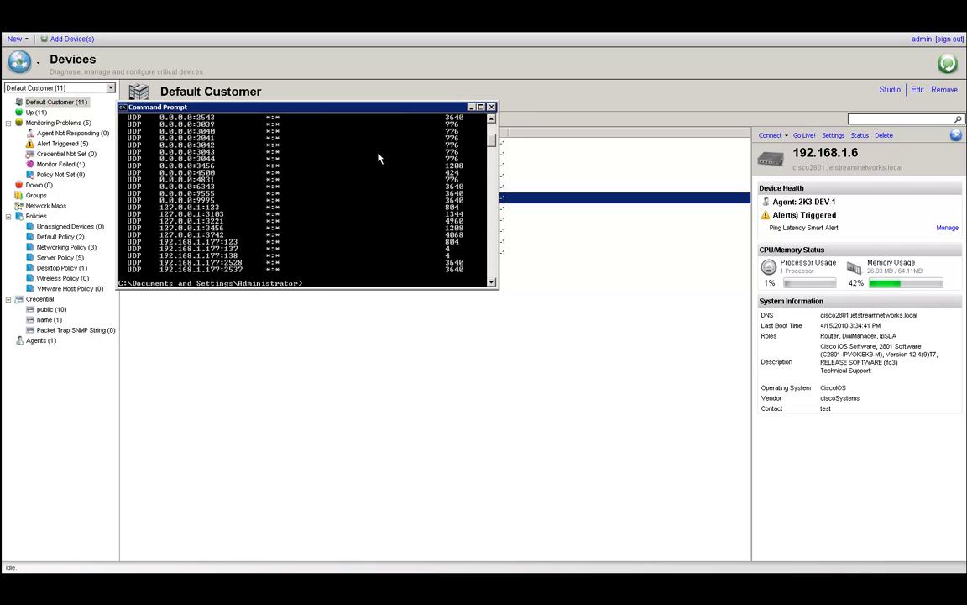
Scroll through the UDP port listing, including port 2055, then minimize the console
{"action": "left_click", "coordinate": [493, 119]}
{"action": "left_click", "coordinate": [493, 119]}
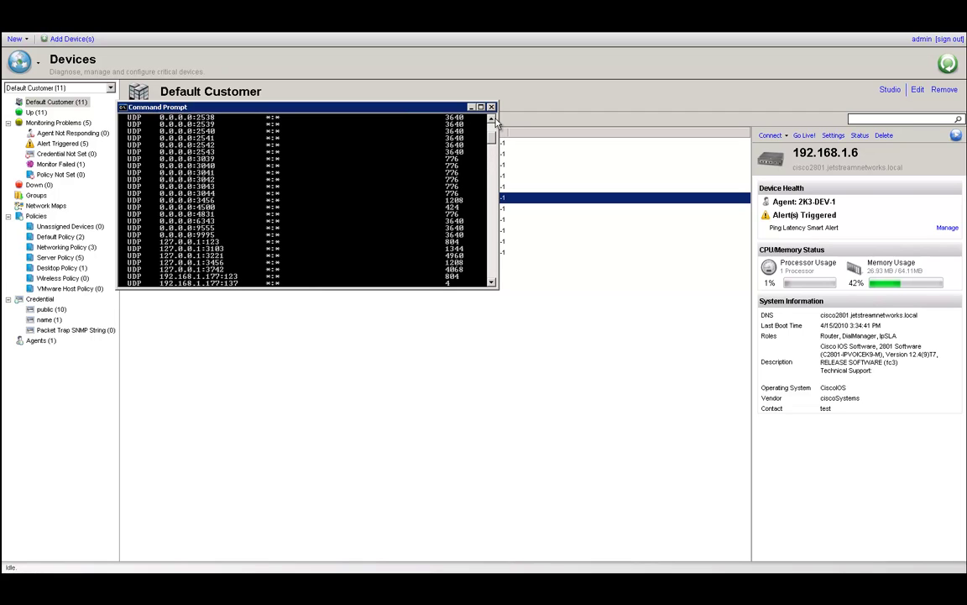
{"action": "left_click", "coordinate": [493, 119]}
{"action": "left_click", "coordinate": [493, 120]}
{"action": "left_click", "coordinate": [493, 120]}
{"action": "left_click", "coordinate": [493, 119]}
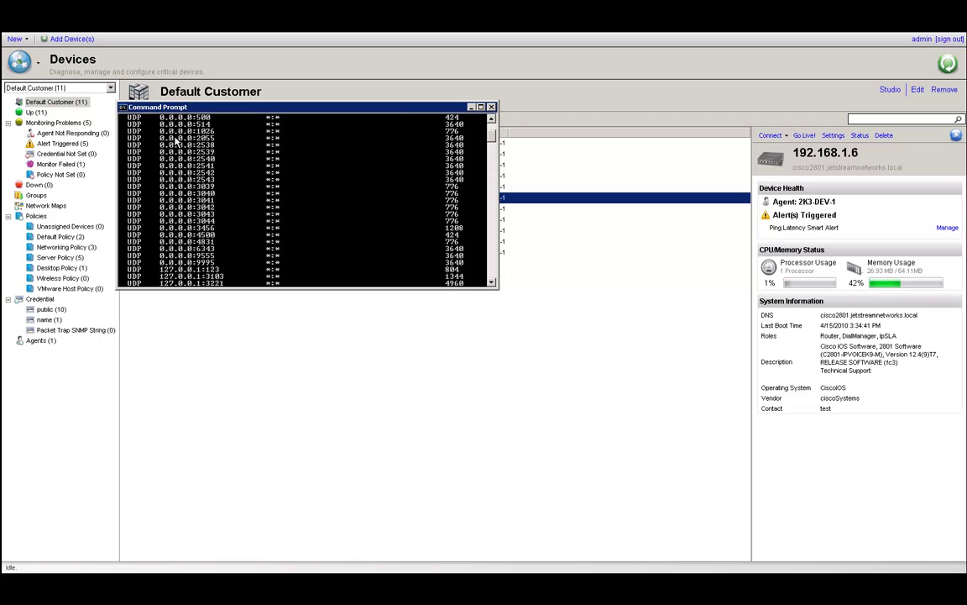
{"action": "left_click", "coordinate": [493, 120]}
{"action": "left_click", "coordinate": [493, 120]}
{"action": "left_click", "coordinate": [493, 119]}
{"action": "left_click", "coordinate": [493, 119]}
{"action": "left_click", "coordinate": [493, 119]}
{"action": "left_click", "coordinate": [493, 120]}
{"action": "left_click", "coordinate": [492, 120]}
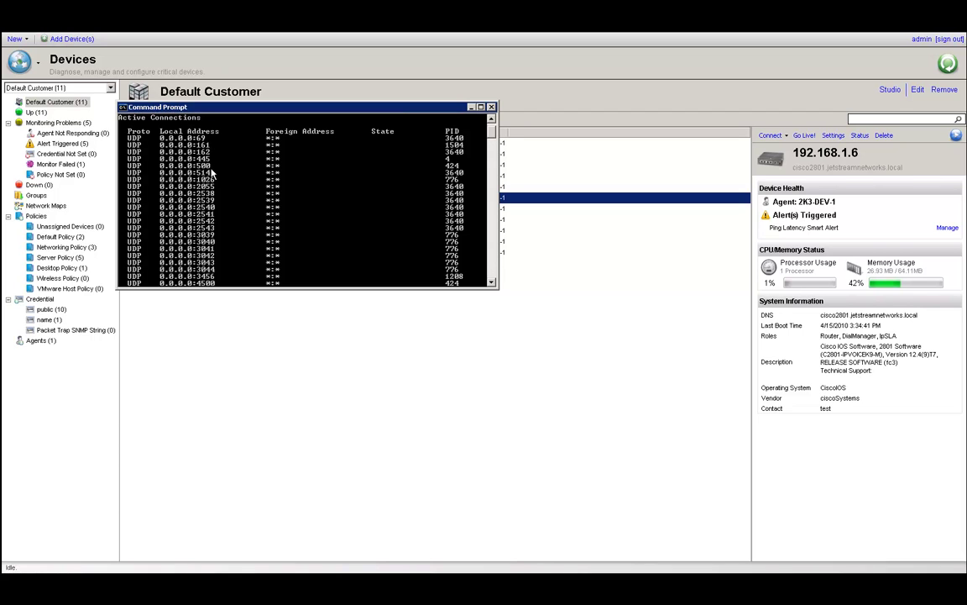
{"action": "left_click", "coordinate": [493, 283]}
{"action": "left_click", "coordinate": [493, 283]}
{"action": "left_click", "coordinate": [493, 282]}
{"action": "left_click", "coordinate": [493, 282]}
{"action": "left_click", "coordinate": [493, 282]}
{"action": "left_click", "coordinate": [493, 282]}
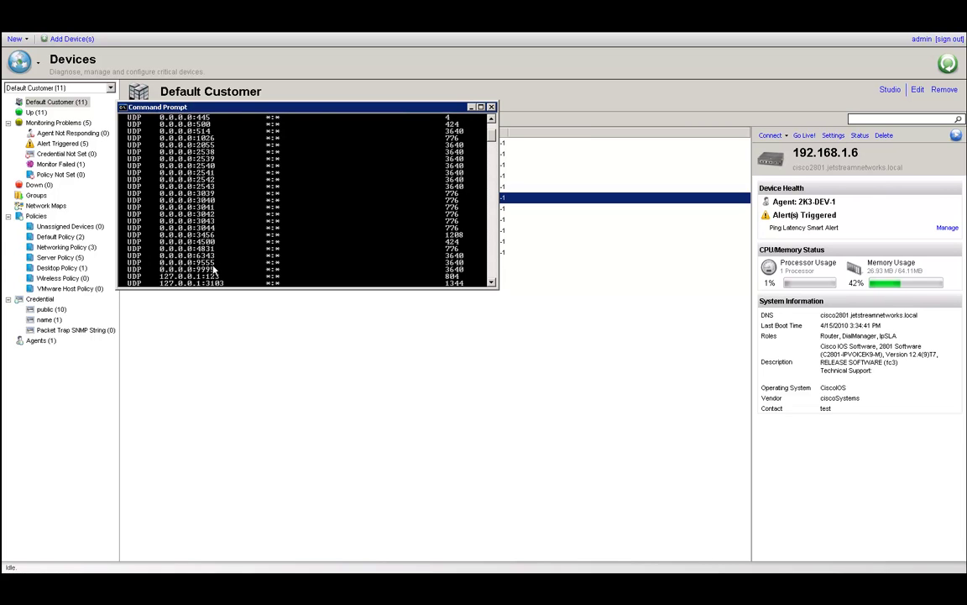
{"action": "left_click", "coordinate": [471, 108]}
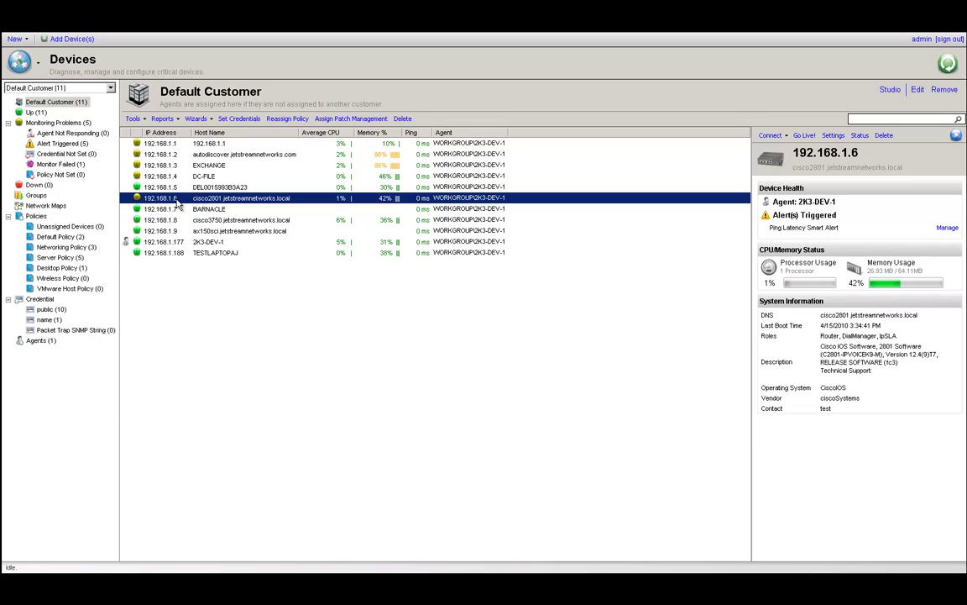
Assign the 192.168.1.6 router to Networking Policy, then review that policy's monitors without saving changes
{"action": "left_click", "coordinate": [296, 121]}
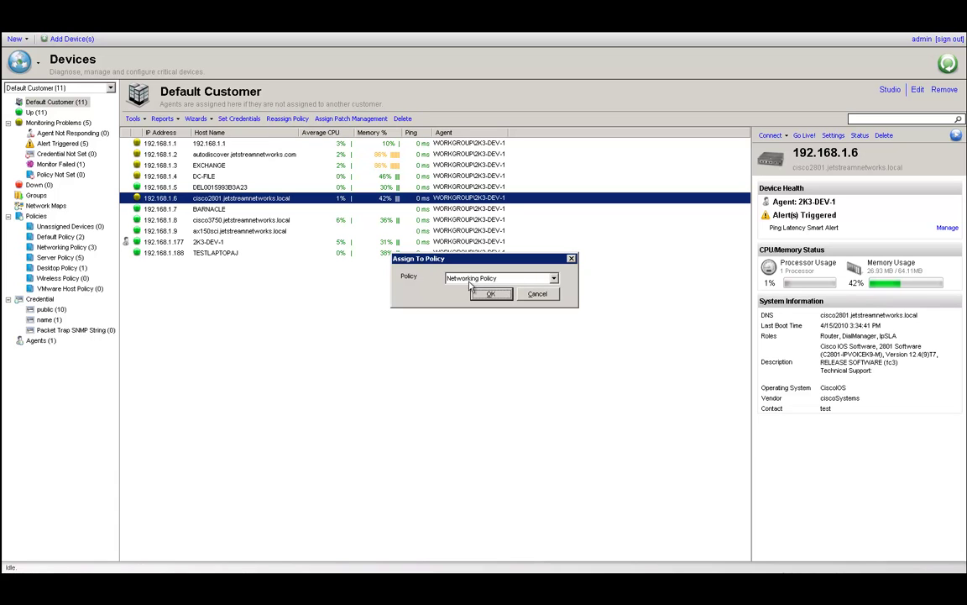
{"action": "left_click", "coordinate": [503, 294]}
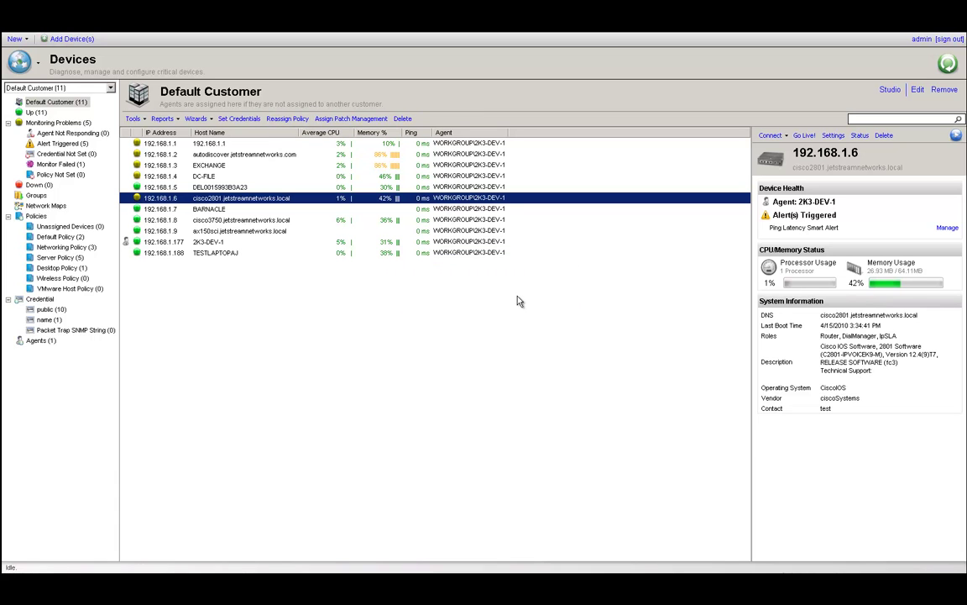
{"action": "right_click", "coordinate": [94, 248]}
{"action": "left_click", "coordinate": [115, 257]}
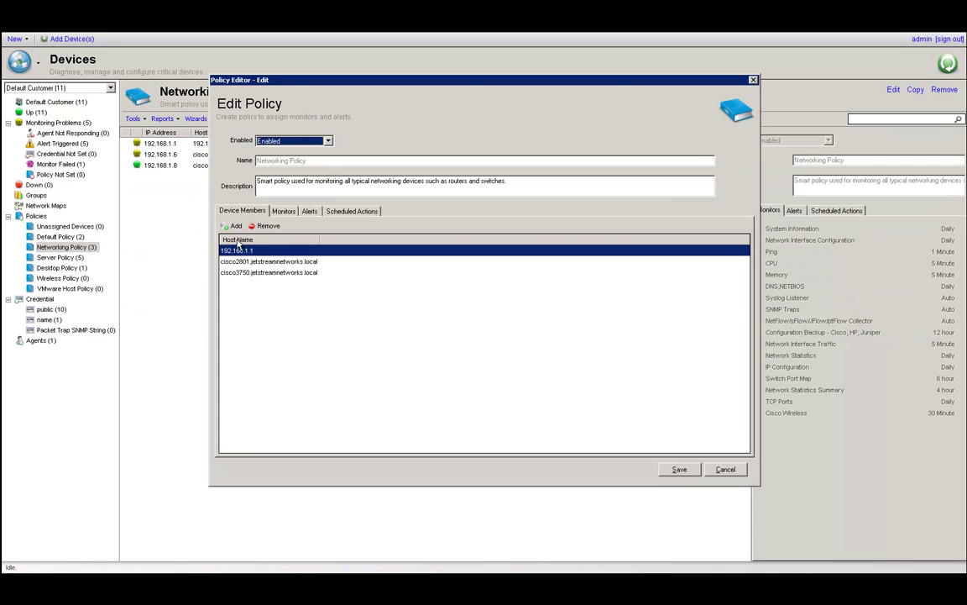
{"action": "left_click", "coordinate": [287, 213]}
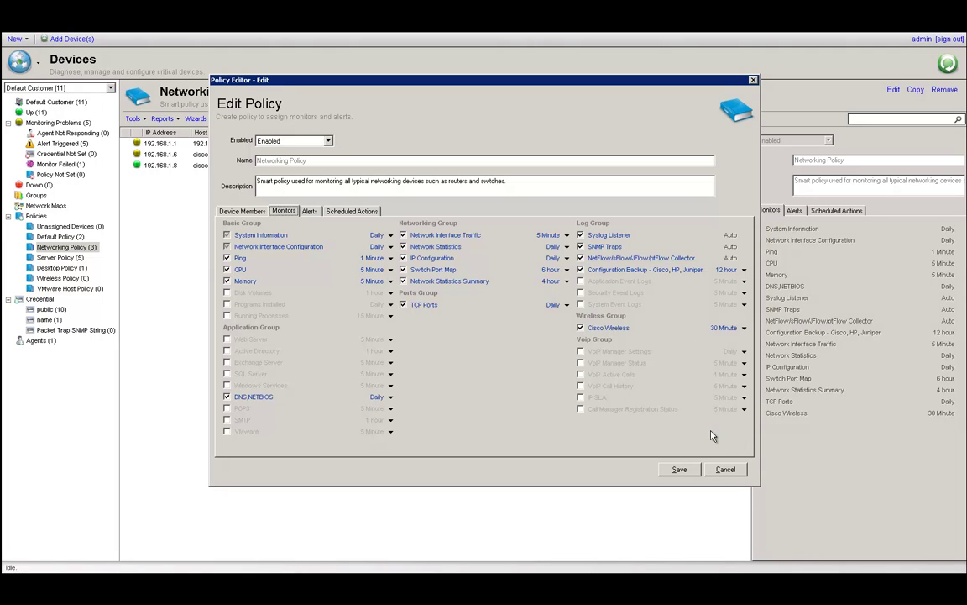
{"action": "left_click", "coordinate": [724, 470]}
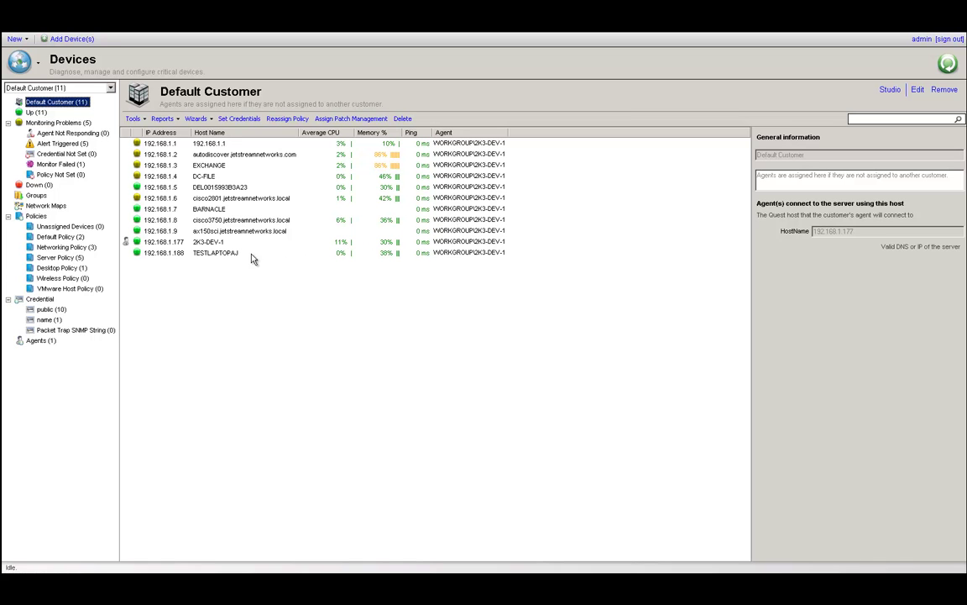
Confirm the Networking Policy's configuration backup frequency stays at 12 hours
{"action": "left_click", "coordinate": [162, 199]}
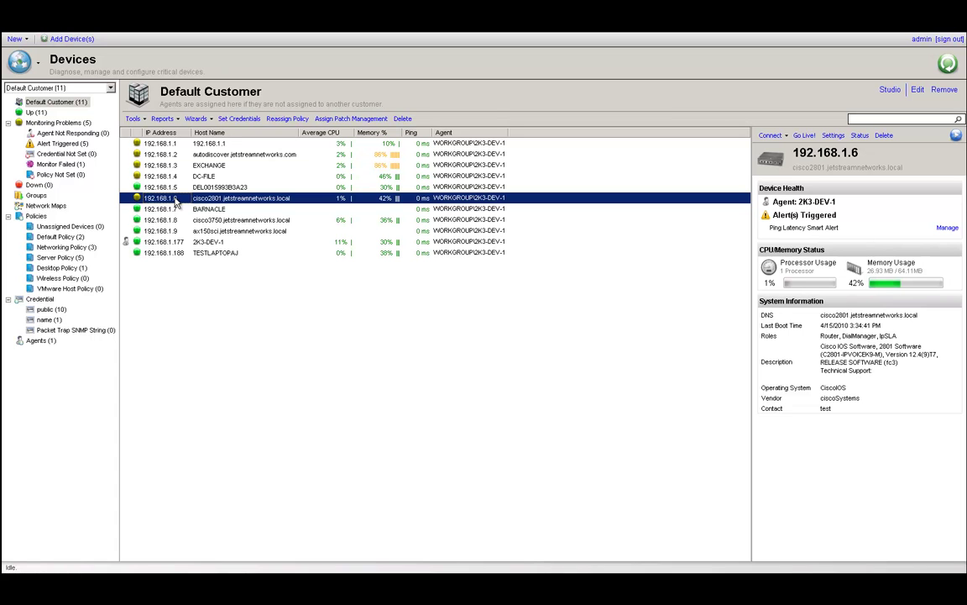
{"action": "right_click", "coordinate": [98, 248]}
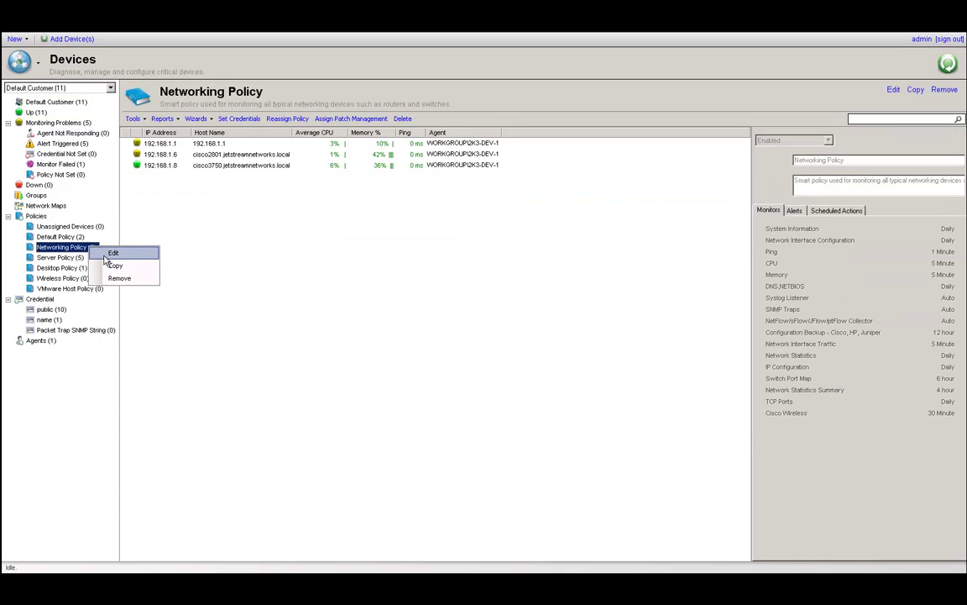
{"action": "left_click", "coordinate": [110, 254]}
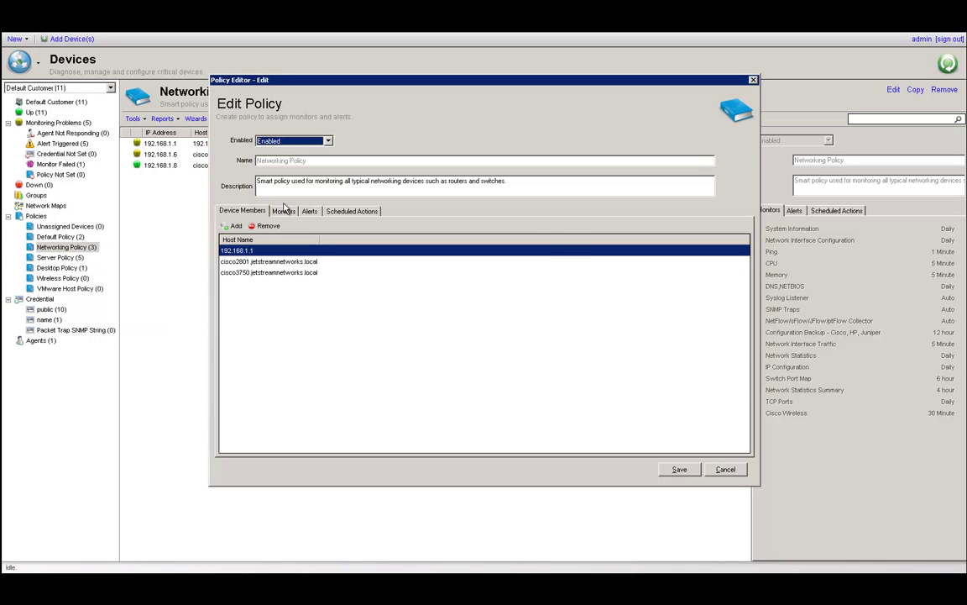
{"action": "left_click", "coordinate": [284, 211]}
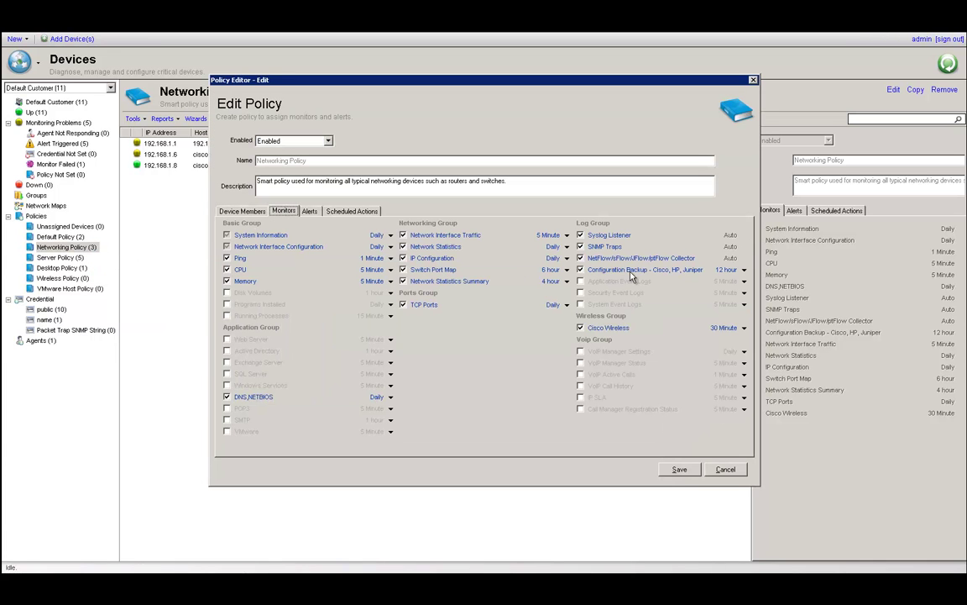
{"action": "mouse_move", "coordinate": [643, 270]}
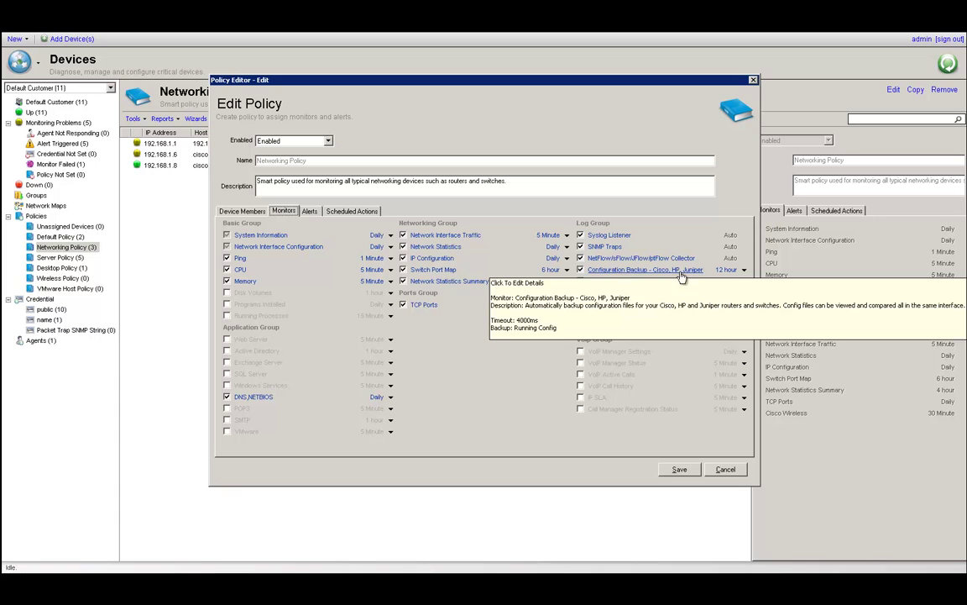
{"action": "left_click", "coordinate": [744, 270]}
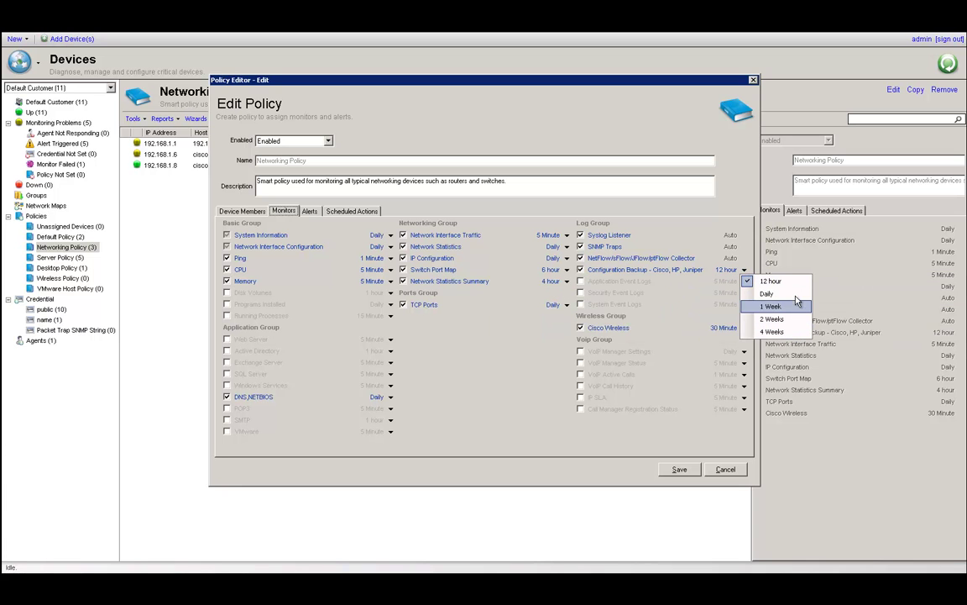
{"action": "left_click", "coordinate": [739, 269]}
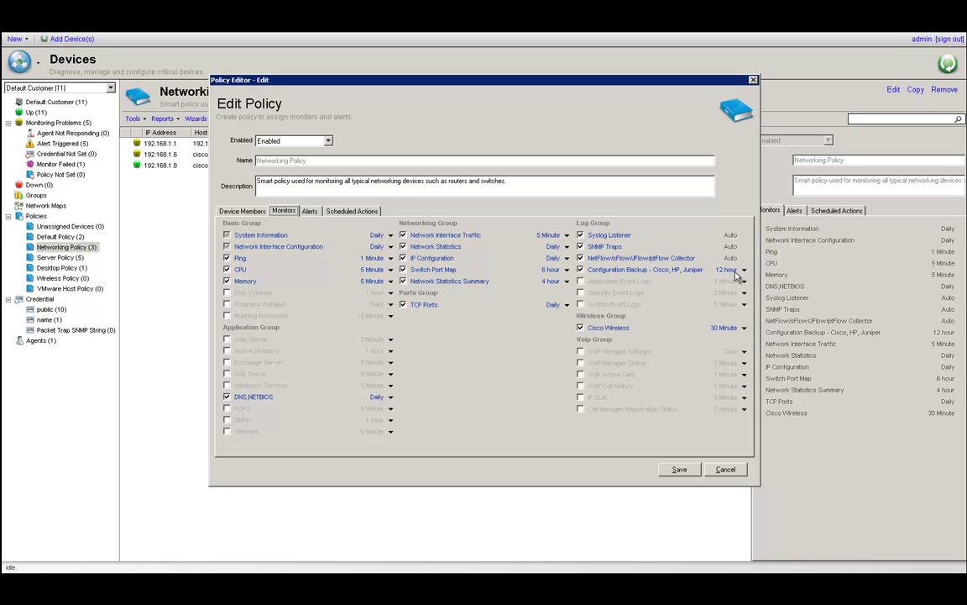
Discard the policy edits and open cisco2801's backed-up running configuration from 5/21/2010
{"action": "left_click", "coordinate": [724, 468]}
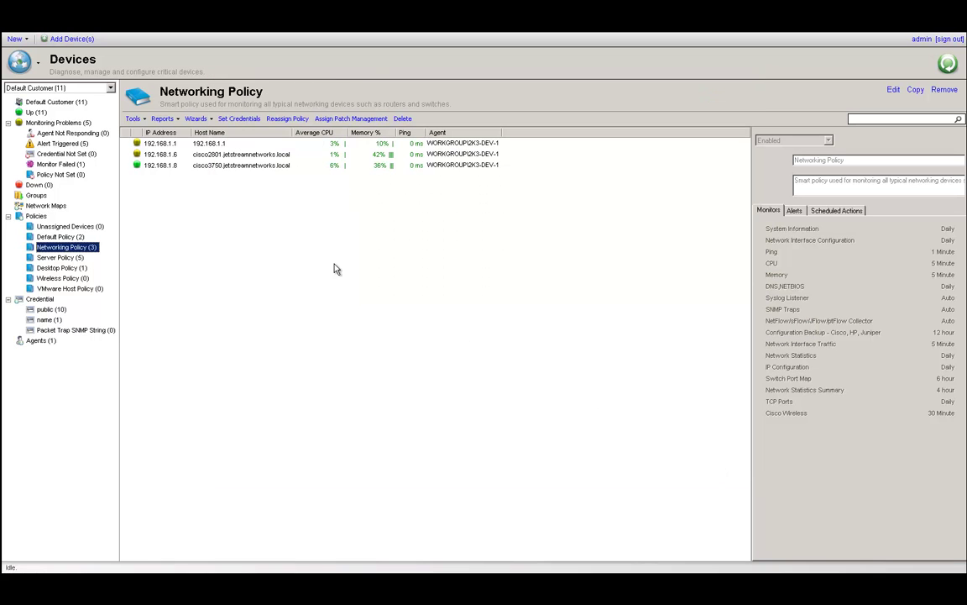
{"action": "double_click", "coordinate": [162, 157]}
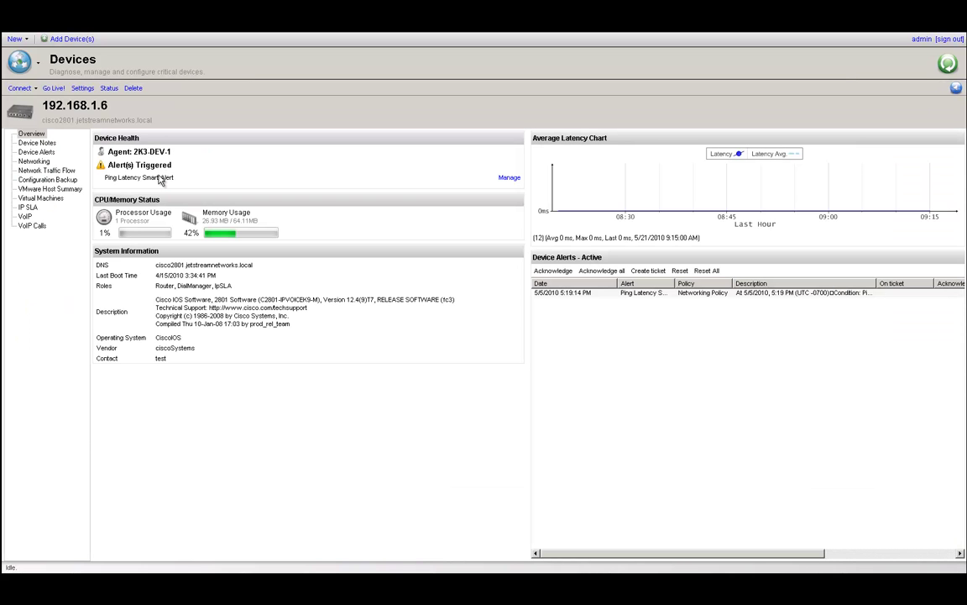
{"action": "left_click", "coordinate": [71, 180]}
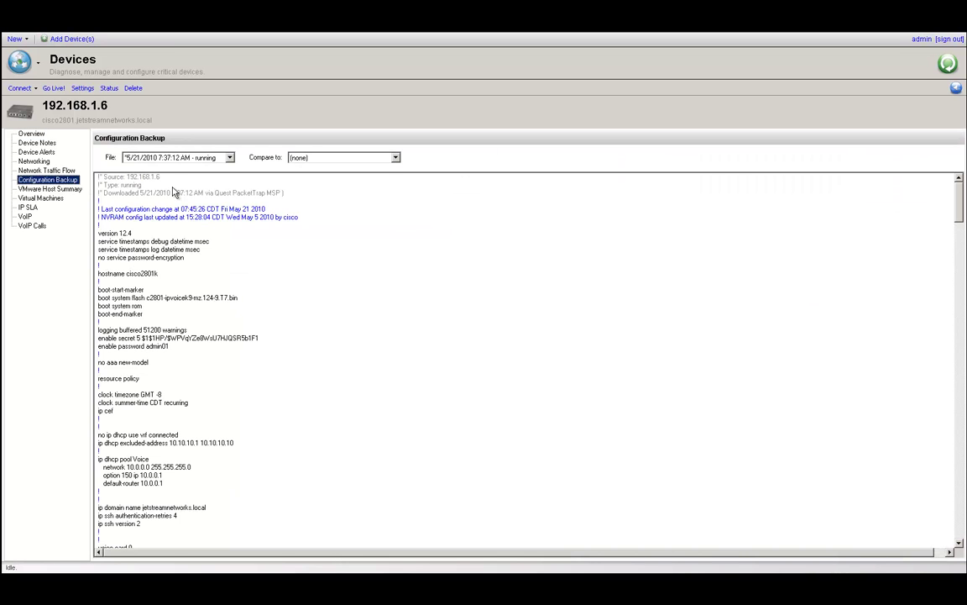
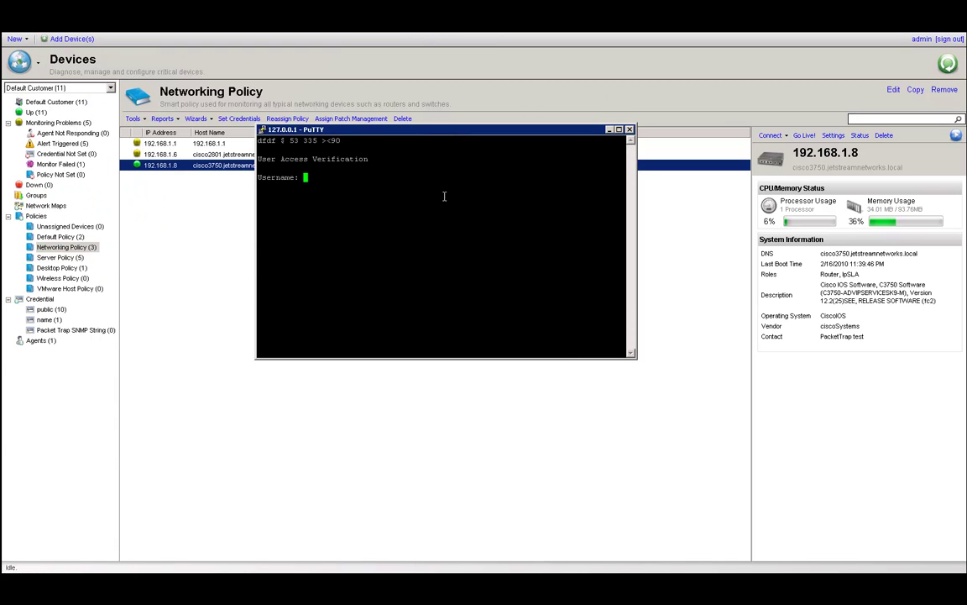
Log in to the switch and enter privileged mode with en
{"action": "key", "text": "Return"}
{"action": "key", "text": "Return"}
{"action": "type", "text": "en"}
{"action": "key", "text": "Return"}
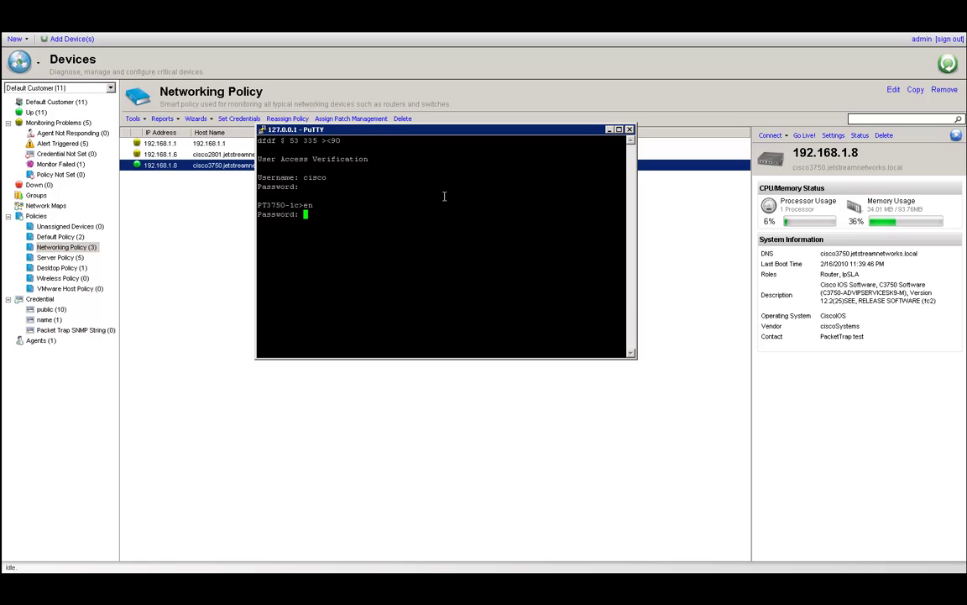
{"action": "key", "text": "Return"}
Copy the running config to TFTP server 192.168.1.177 as pt3750-1c-config
{"action": "type", "text": "copy running-"}
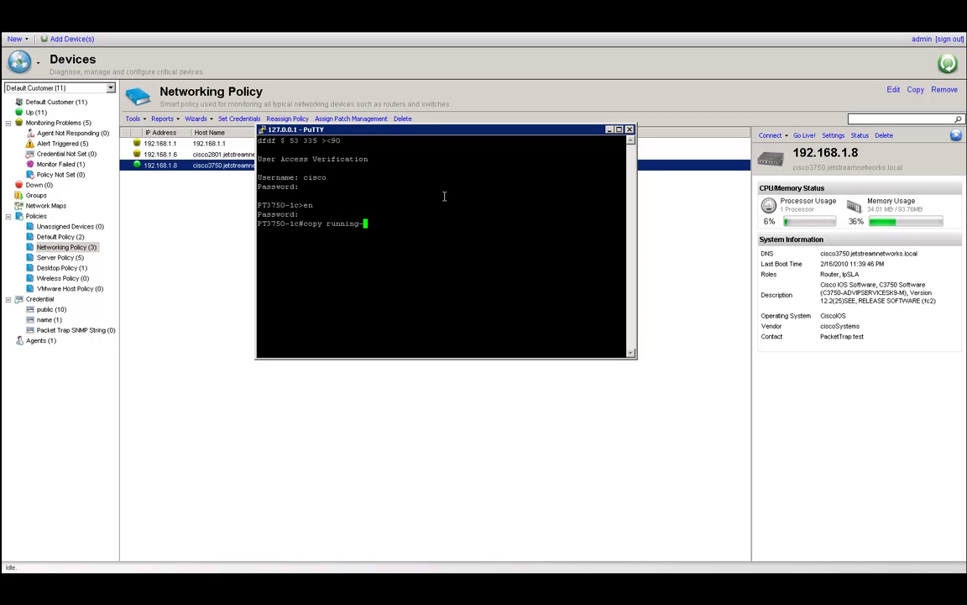
{"action": "type", "text": "config tftp://192.168.1.177"}
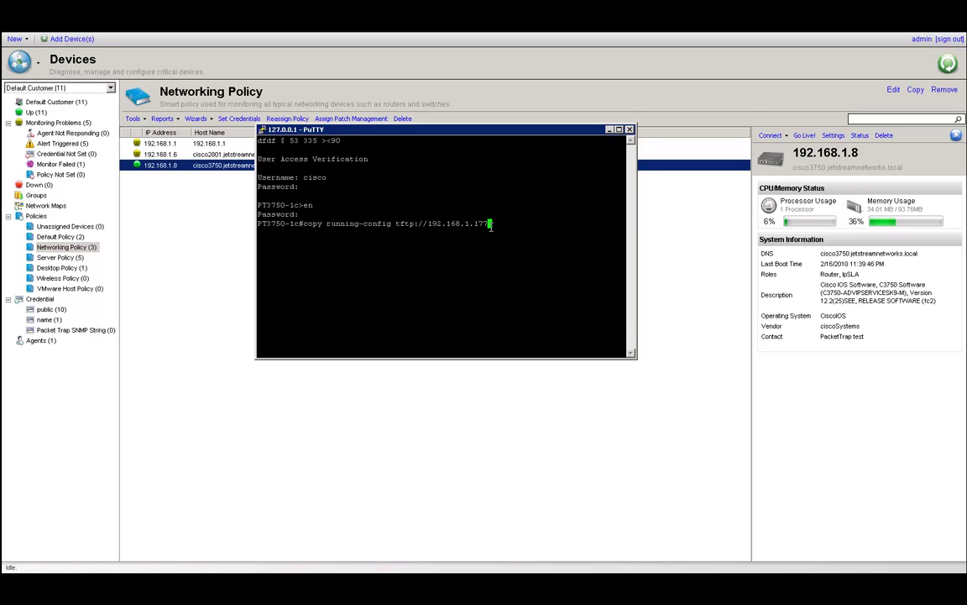
{"action": "key", "text": "Return"}
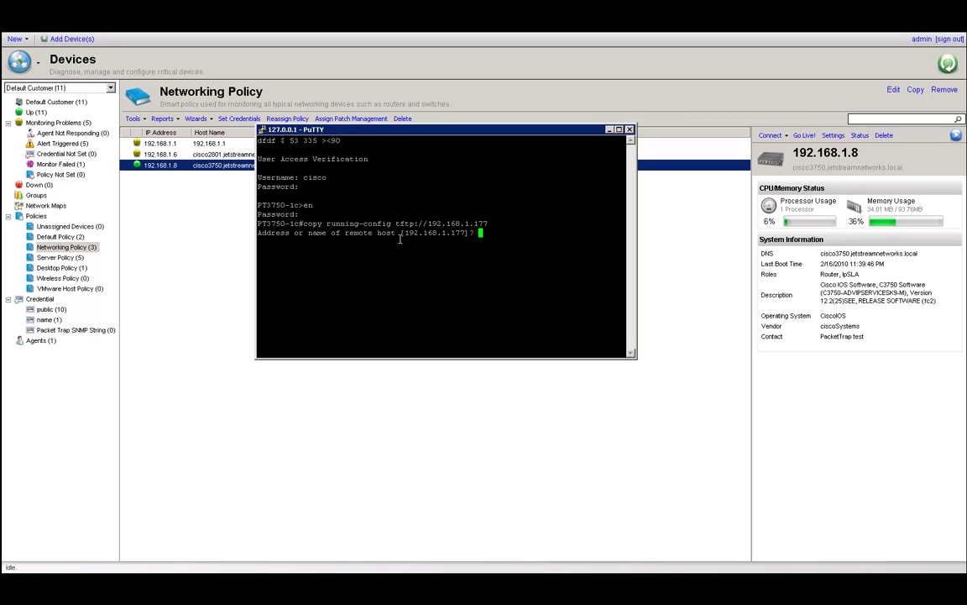
{"action": "key", "text": "Return"}
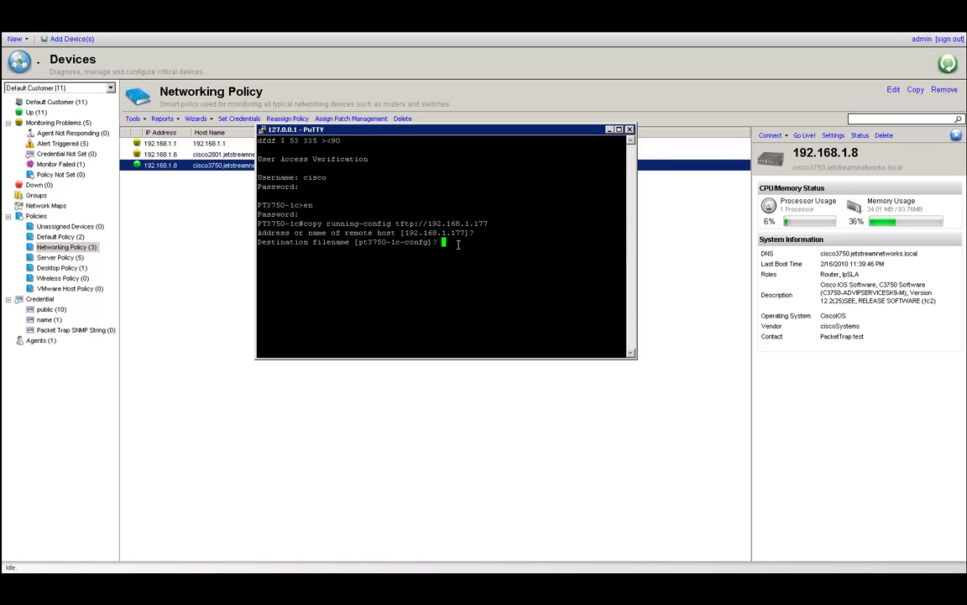
{"action": "key", "text": "Return"}
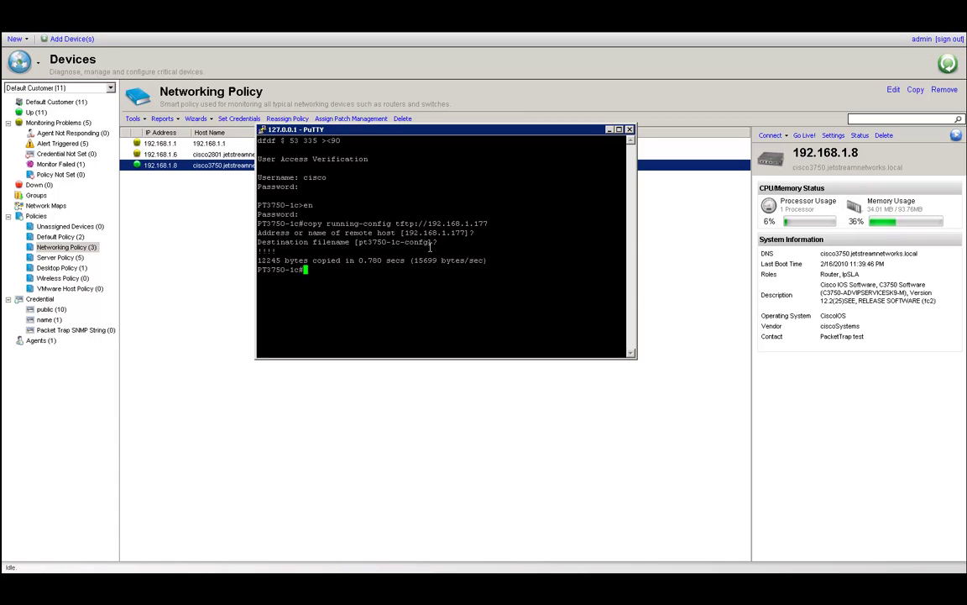
Close the PuTTY session and show the Default Customer devices
{"action": "left_click", "coordinate": [629, 131]}
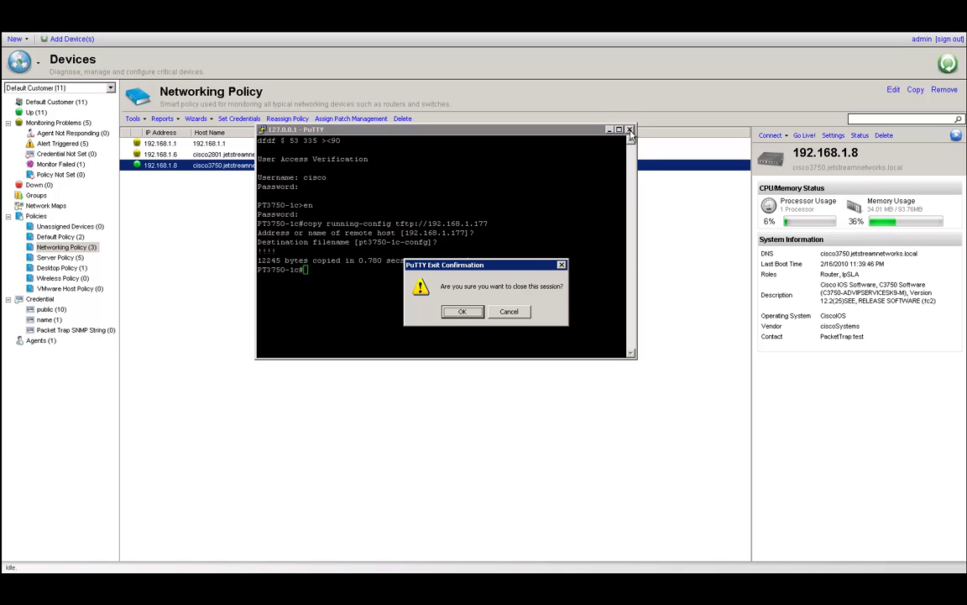
{"action": "left_click", "coordinate": [464, 311]}
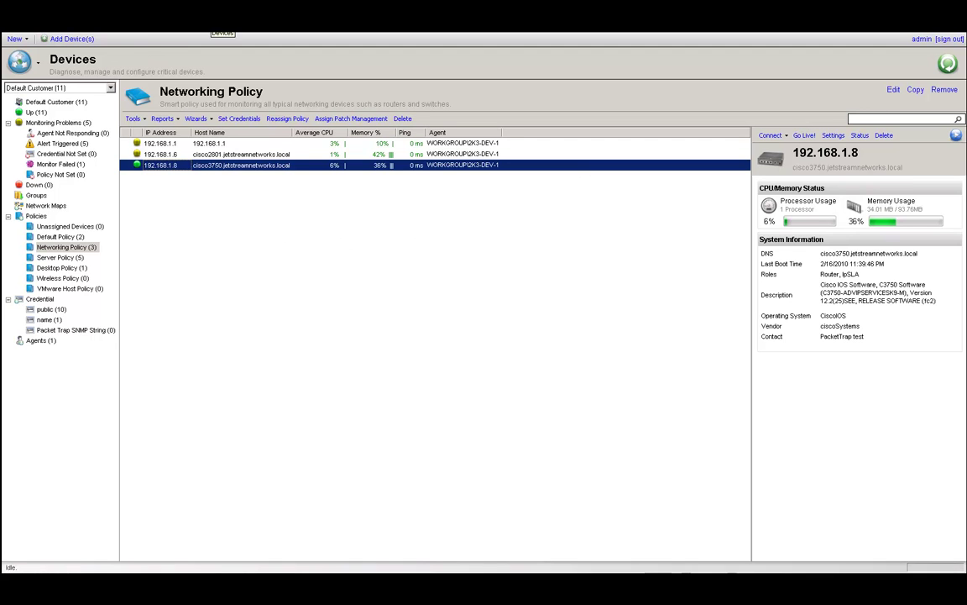
{"action": "left_click", "coordinate": [55, 101]}
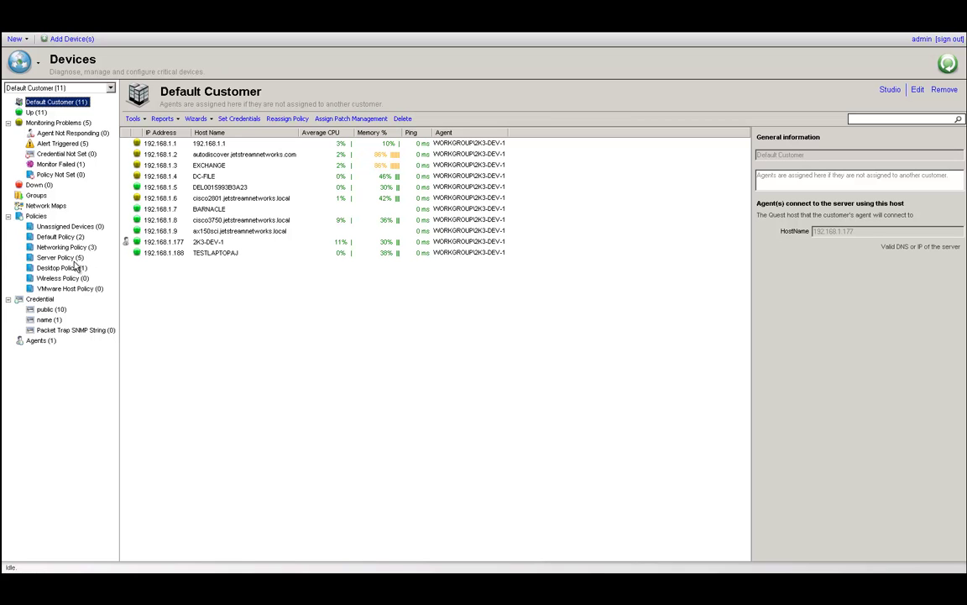
Edit the Server Policy and create a new alert from its Alerts list
{"action": "right_click", "coordinate": [78, 258]}
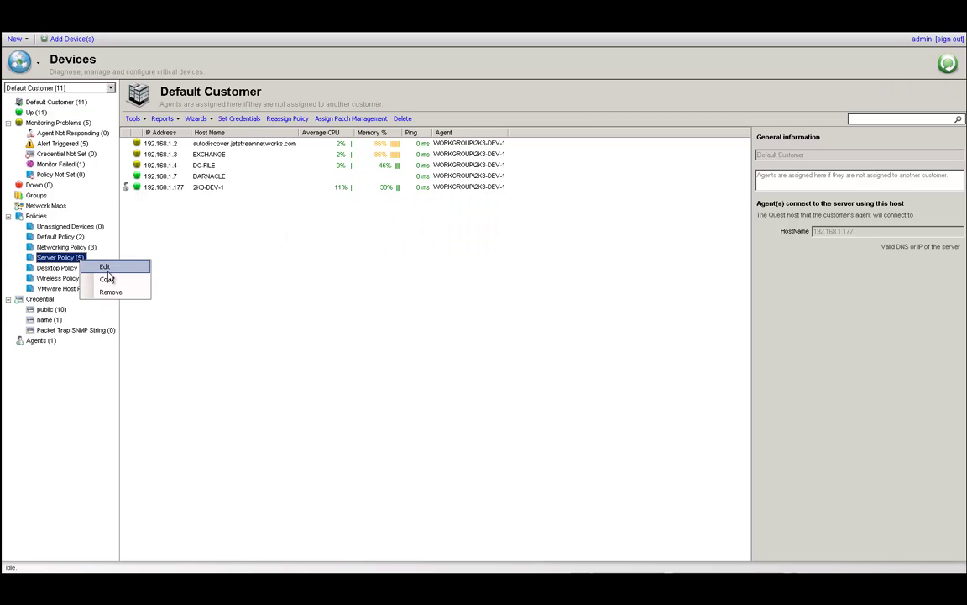
{"action": "left_click", "coordinate": [106, 267]}
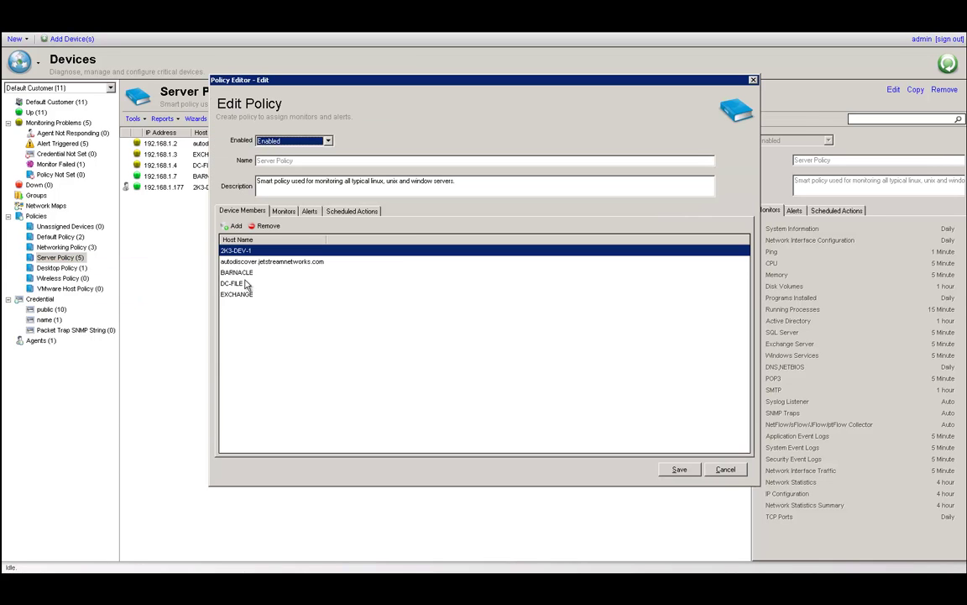
{"action": "left_click", "coordinate": [309, 212]}
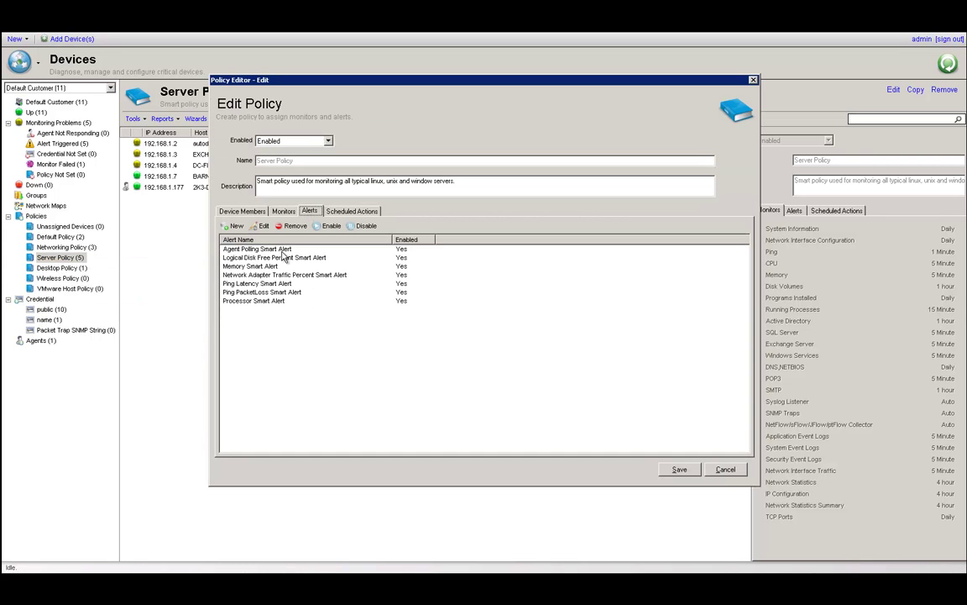
{"action": "left_click", "coordinate": [233, 226]}
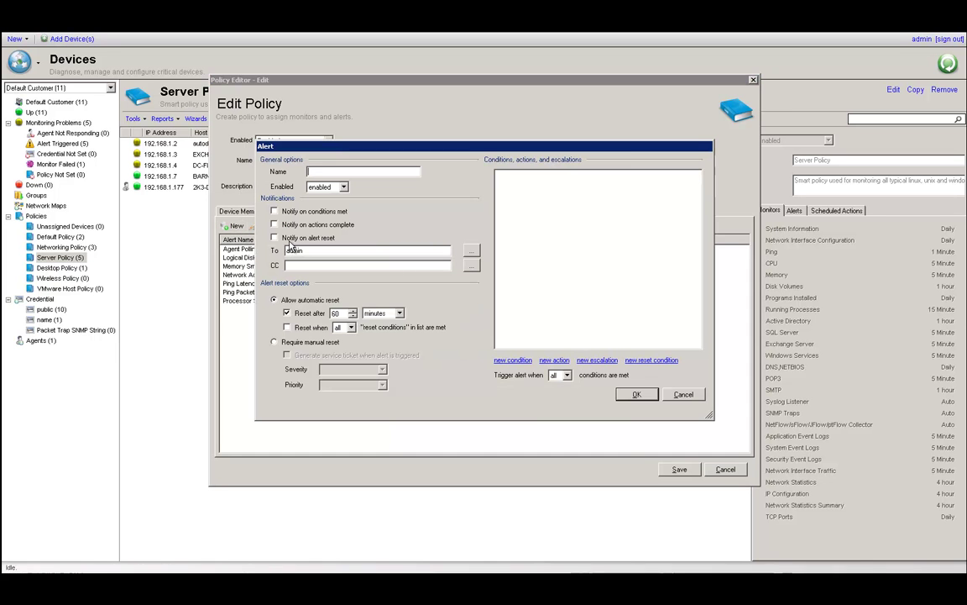
Add a Memory over 90% condition to the alert
{"action": "left_click", "coordinate": [522, 361]}
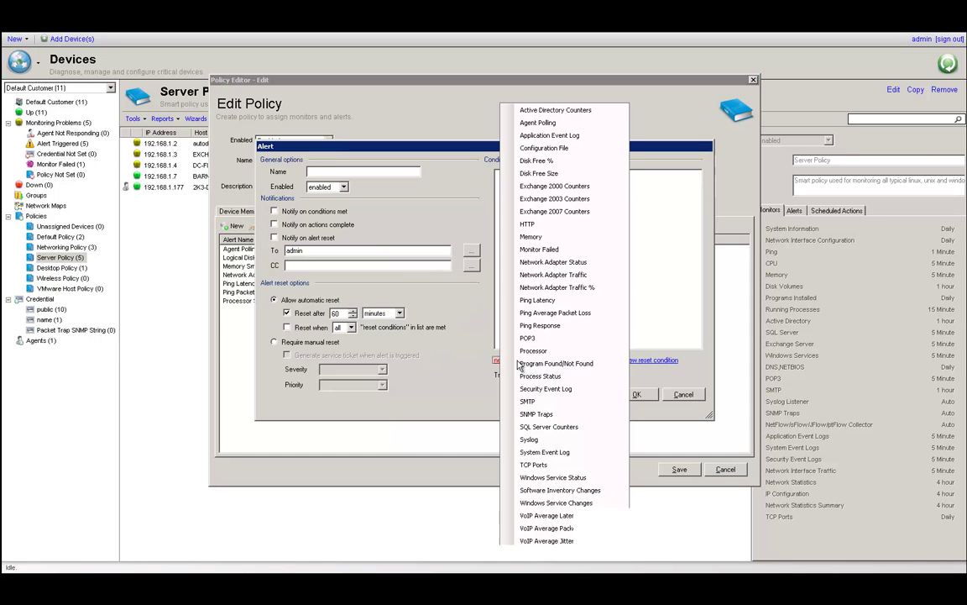
{"action": "left_click", "coordinate": [542, 237]}
{"action": "key", "text": "Tab"}
{"action": "key", "text": "Tab"}
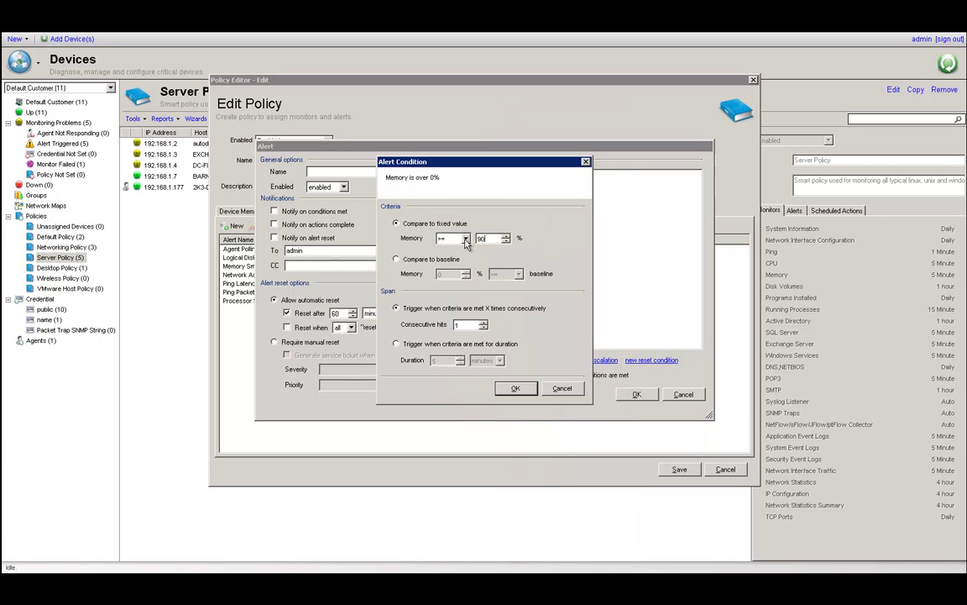
{"action": "left_click", "coordinate": [516, 389]}
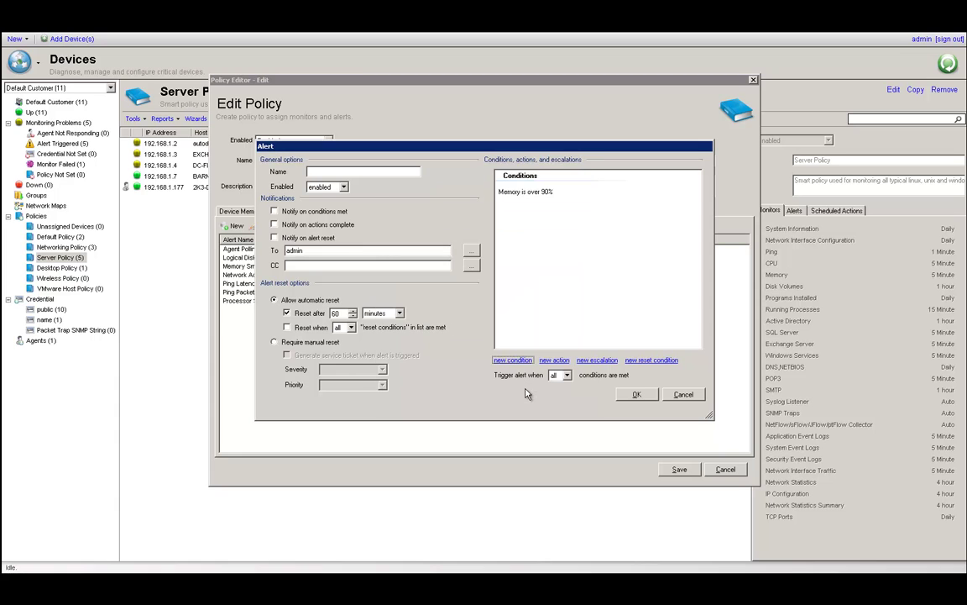
Add a Memory reset condition at 50%
{"action": "left_click", "coordinate": [644, 360]}
{"action": "left_click", "coordinate": [662, 237]}
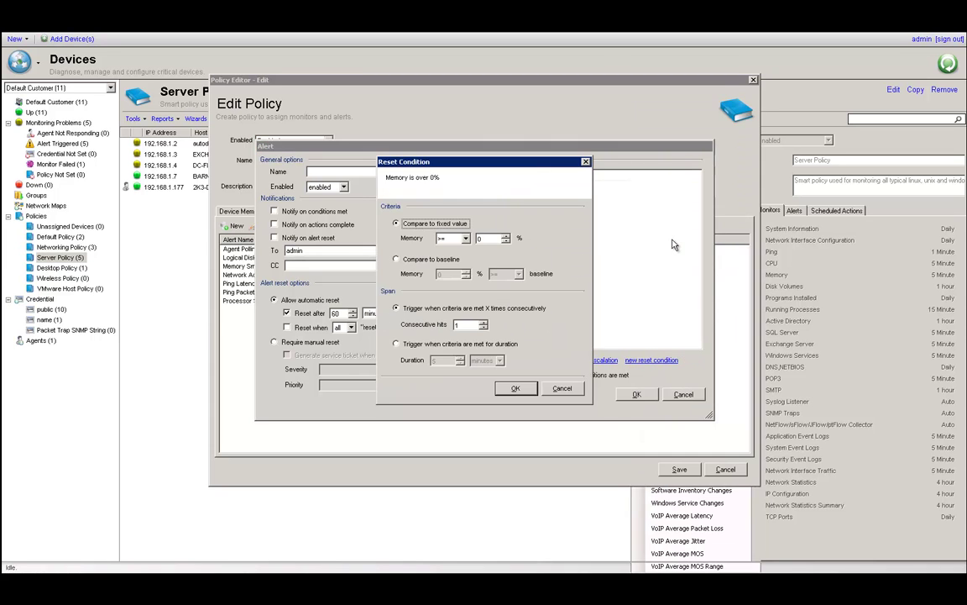
{"action": "double_click", "coordinate": [479, 238]}
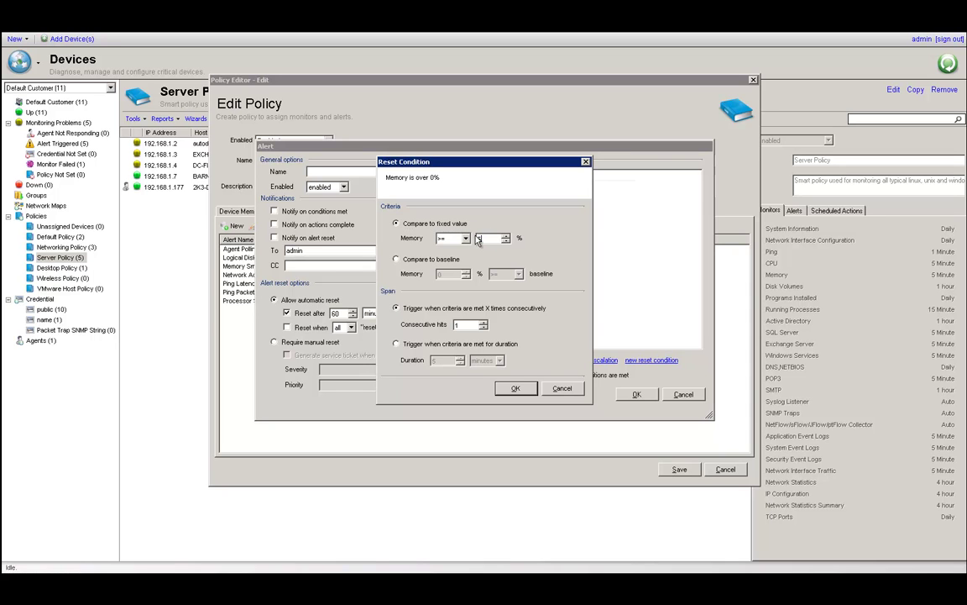
{"action": "type", "text": "50"}
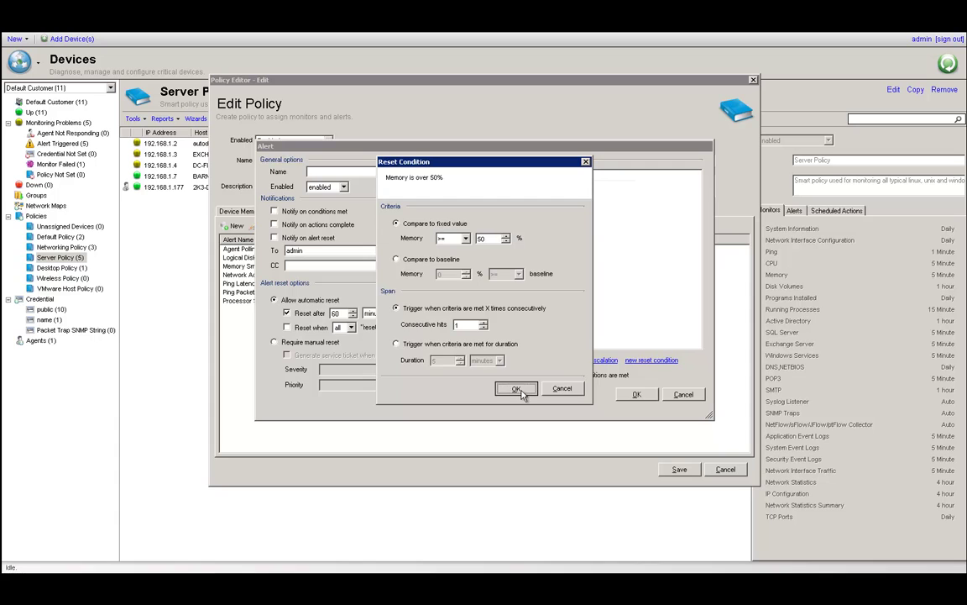
{"action": "left_click", "coordinate": [515, 387]}
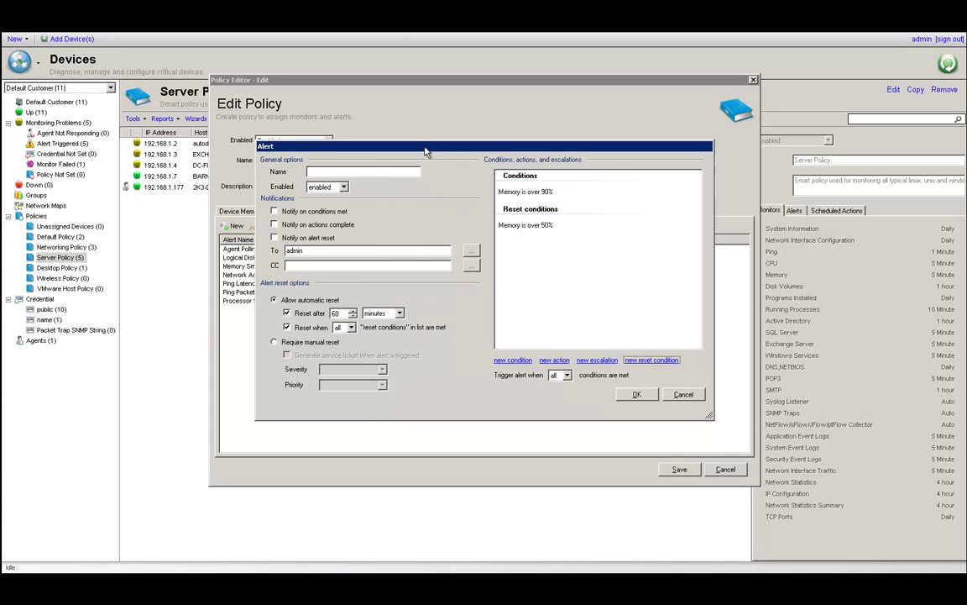
Trigger on any condition with notification enabled, then discard the alert and close the editor
{"action": "left_click", "coordinate": [565, 376]}
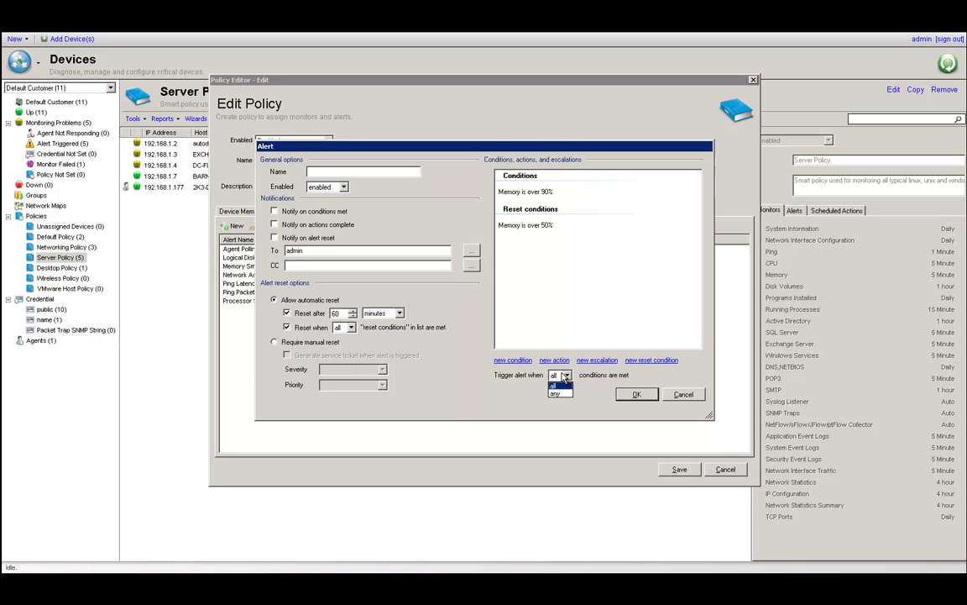
{"action": "left_click", "coordinate": [559, 386]}
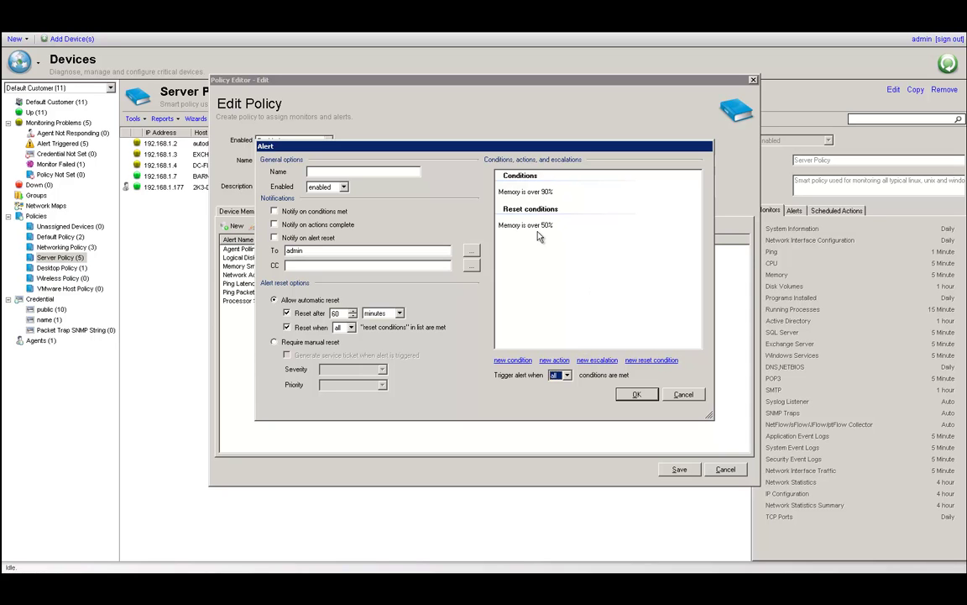
{"action": "left_click", "coordinate": [565, 376]}
{"action": "left_click", "coordinate": [319, 250]}
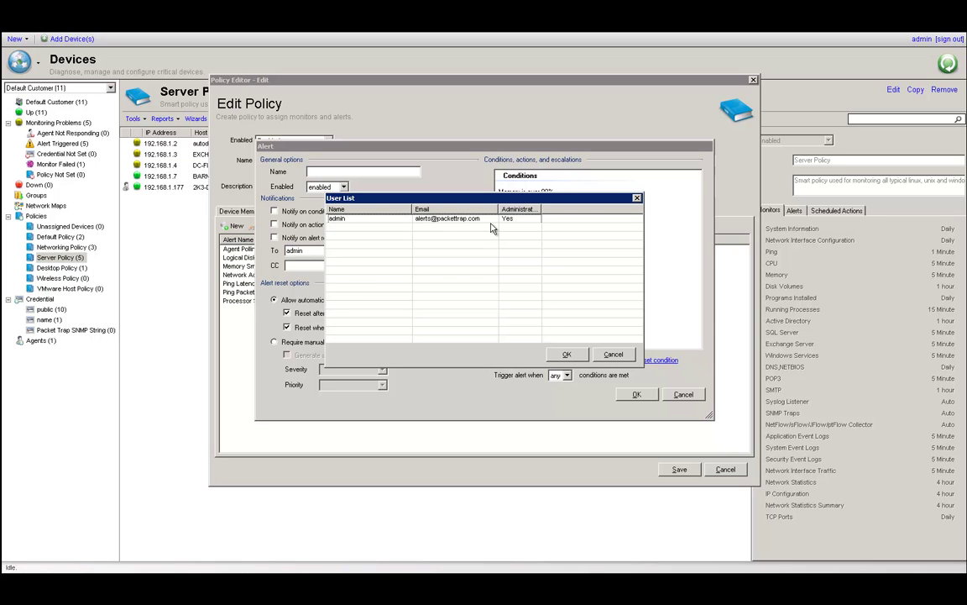
{"action": "left_click", "coordinate": [614, 354]}
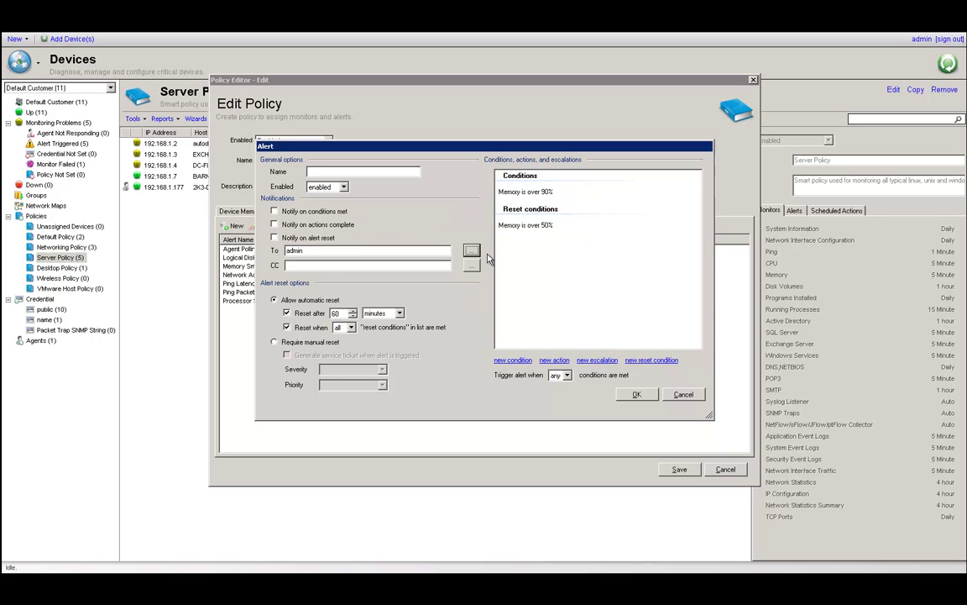
{"action": "left_click", "coordinate": [274, 211]}
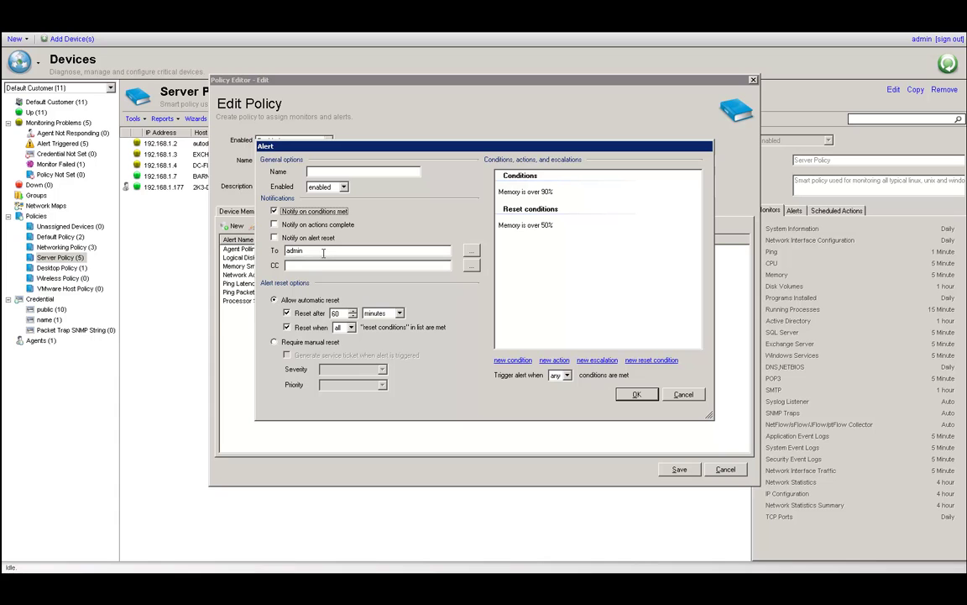
{"action": "left_click", "coordinate": [684, 393]}
{"action": "left_click", "coordinate": [727, 469]}
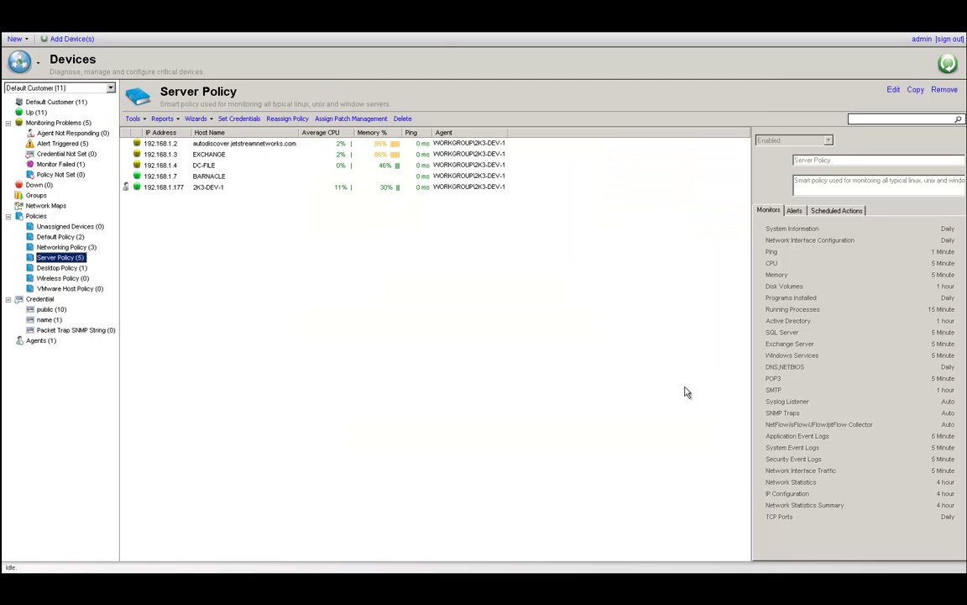
Review the blank sender address and SMTP server fields under Administration, then cancel
{"action": "left_click", "coordinate": [391, 33]}
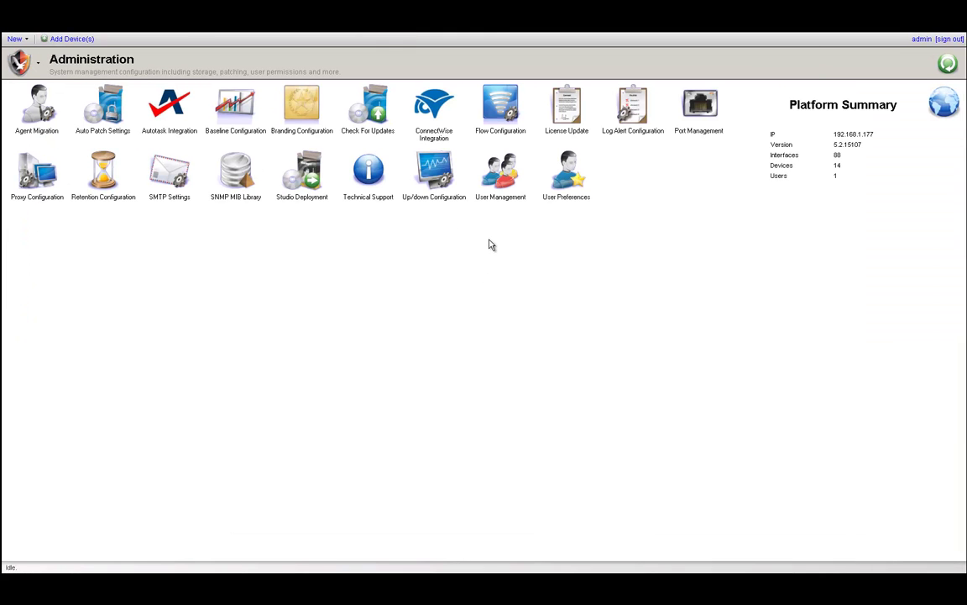
{"action": "left_click", "coordinate": [171, 177]}
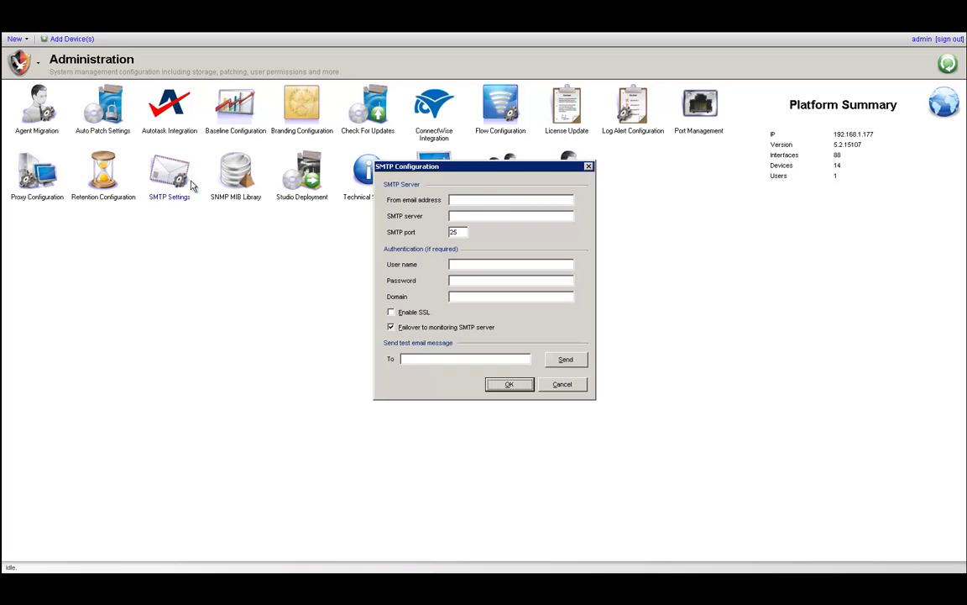
{"action": "left_click", "coordinate": [474, 199]}
{"action": "left_click", "coordinate": [476, 216]}
{"action": "left_click", "coordinate": [564, 385]}
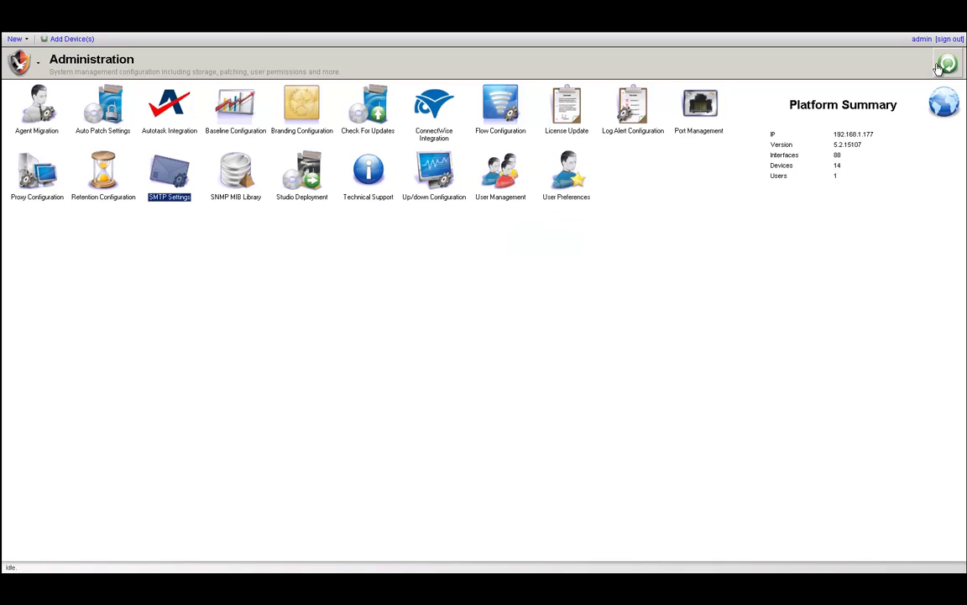
Return to the Default Customer devices list, then open and dismiss the Feedback form
{"action": "left_click", "coordinate": [226, 26]}
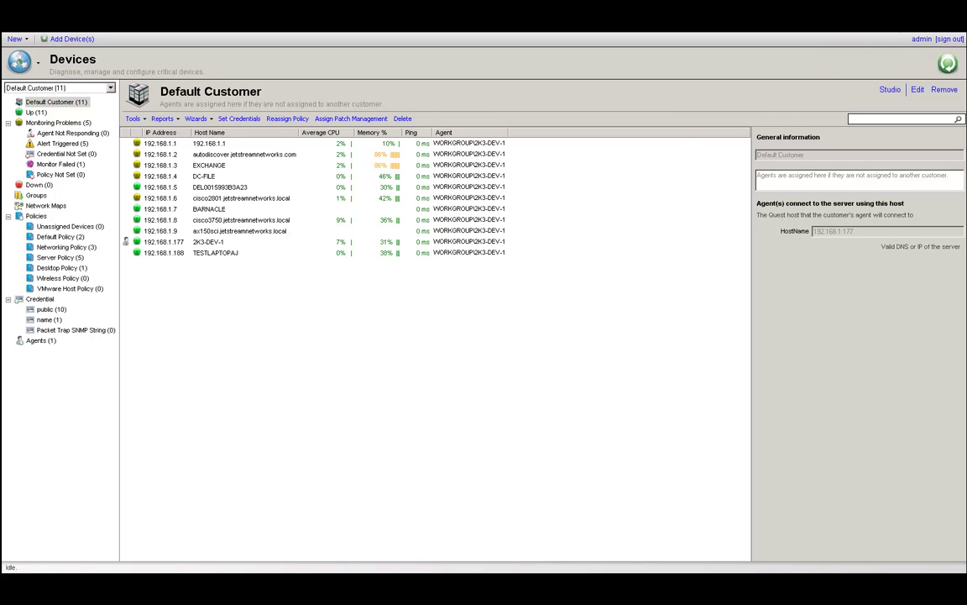
{"action": "left_click", "coordinate": [947, 63]}
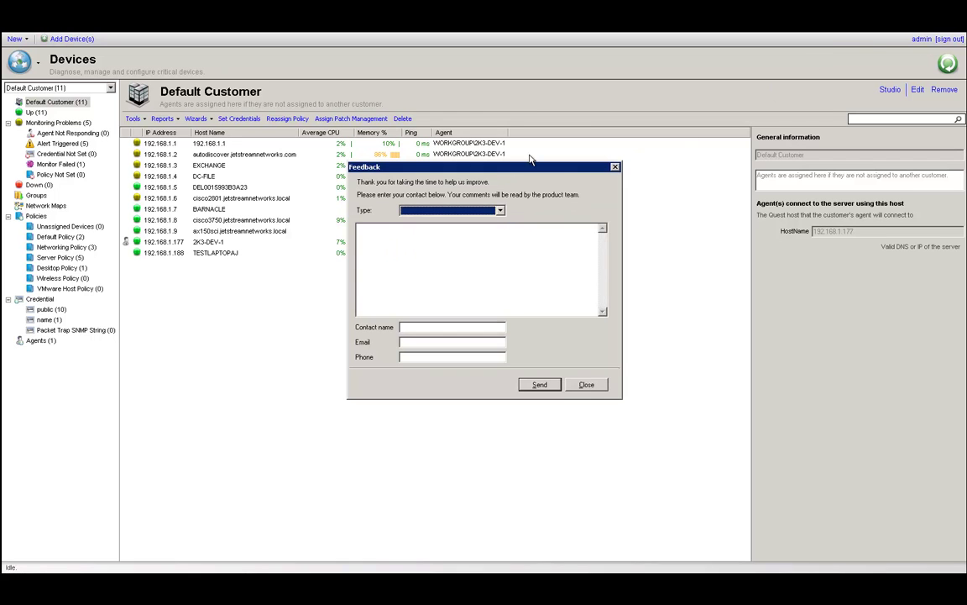
{"action": "left_click_drag", "start_coordinate": [534, 173], "coordinate": [691, 167]}
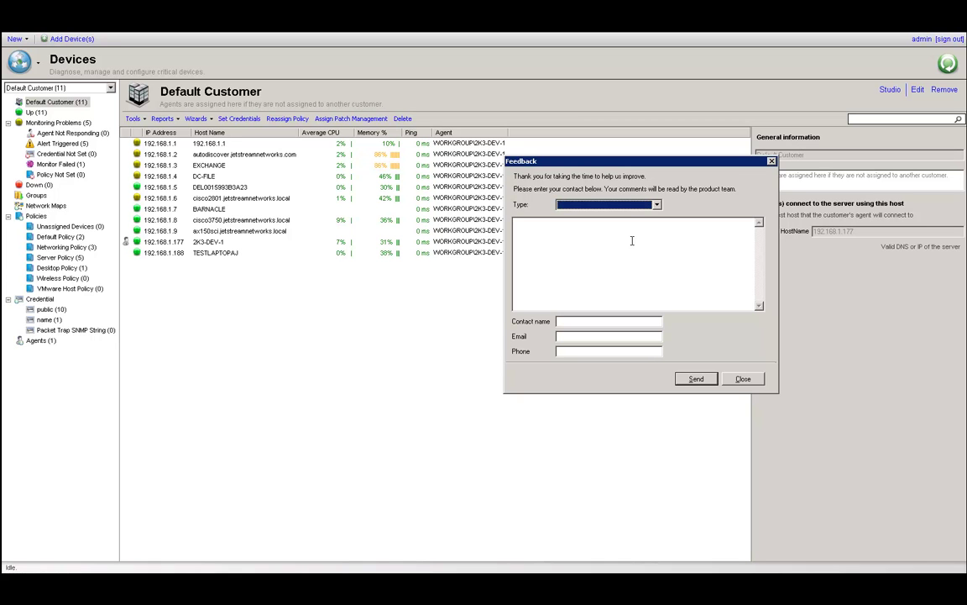
{"action": "left_click", "coordinate": [746, 383]}
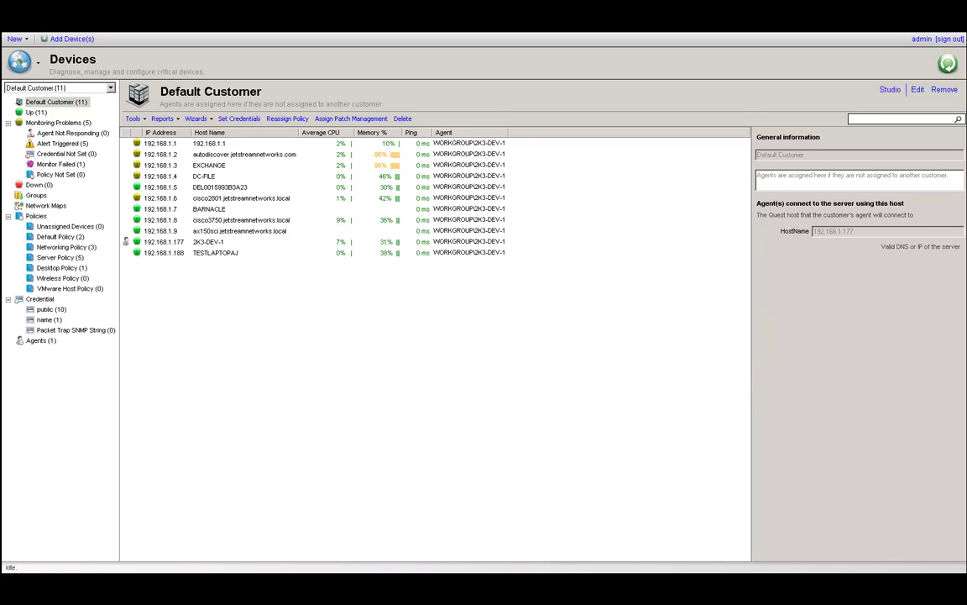